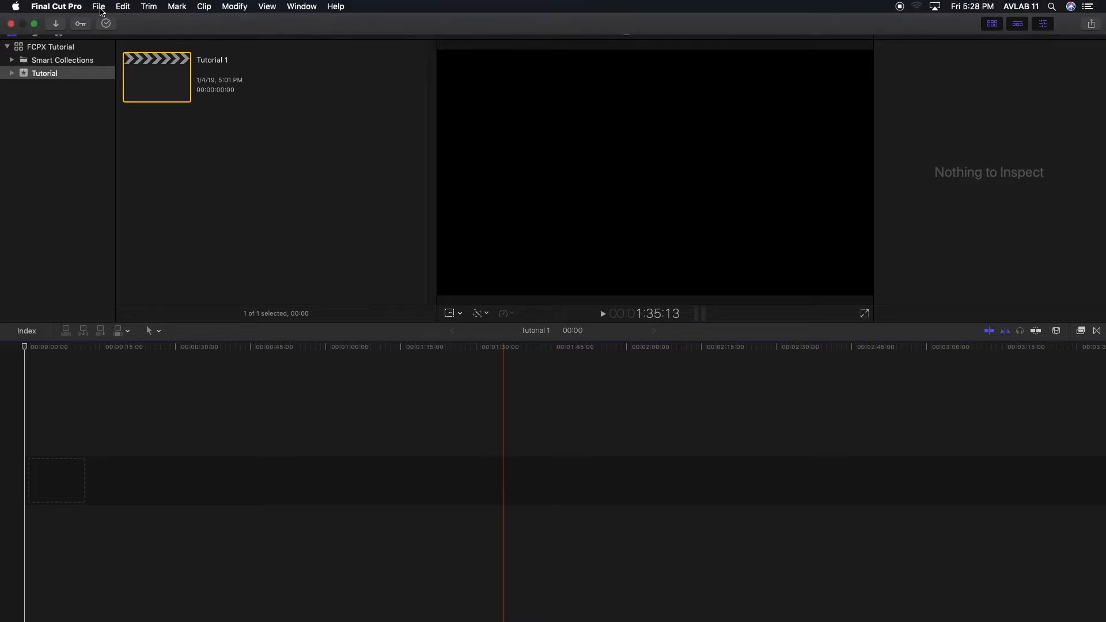
# - Bring up the Media Import window via File > Import > Media
pyautogui.click(99, 7)
pyautogui.moveTo(137, 78)
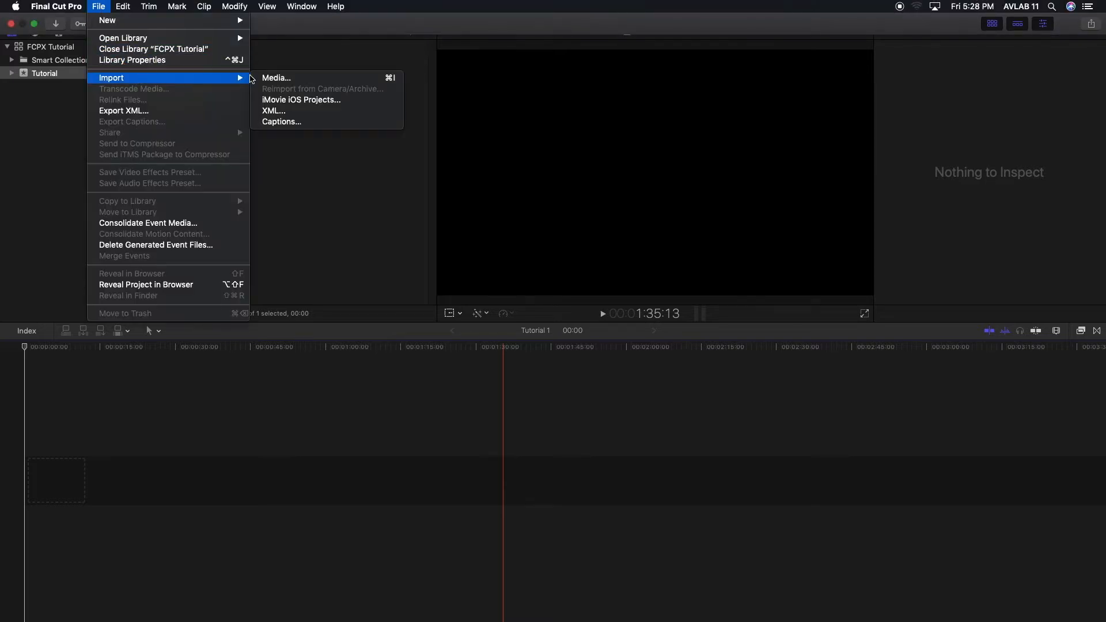
pyautogui.click(275, 79)
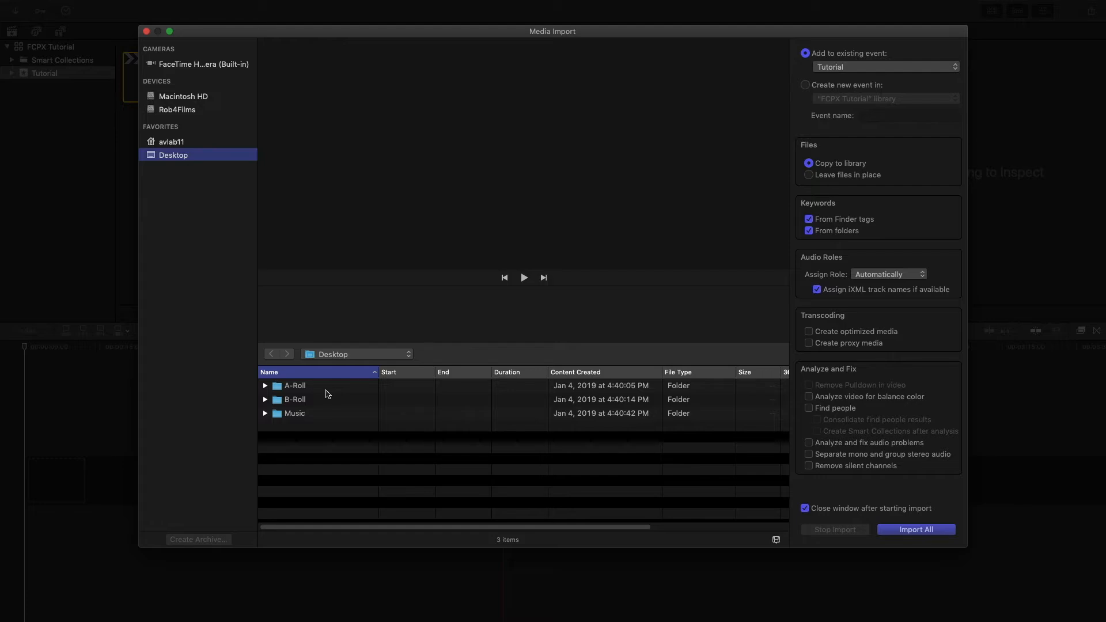
# - Expand the A-Roll, B-Roll and Music folders to inspect their contents, then collapse them
pyautogui.click(266, 386)
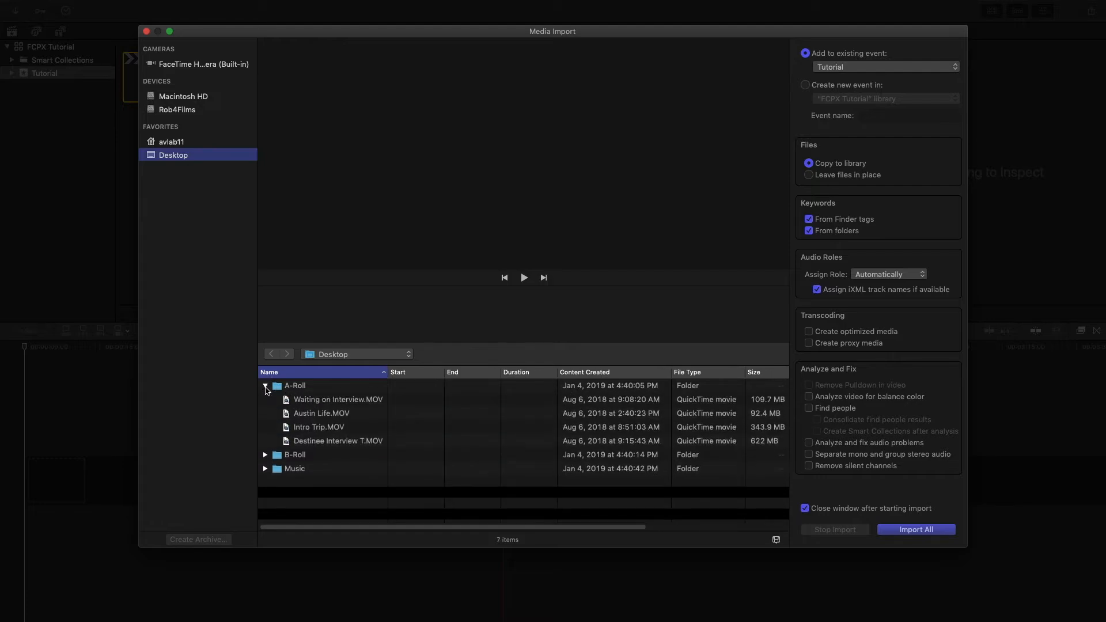
pyautogui.click(266, 455)
pyautogui.click(266, 510)
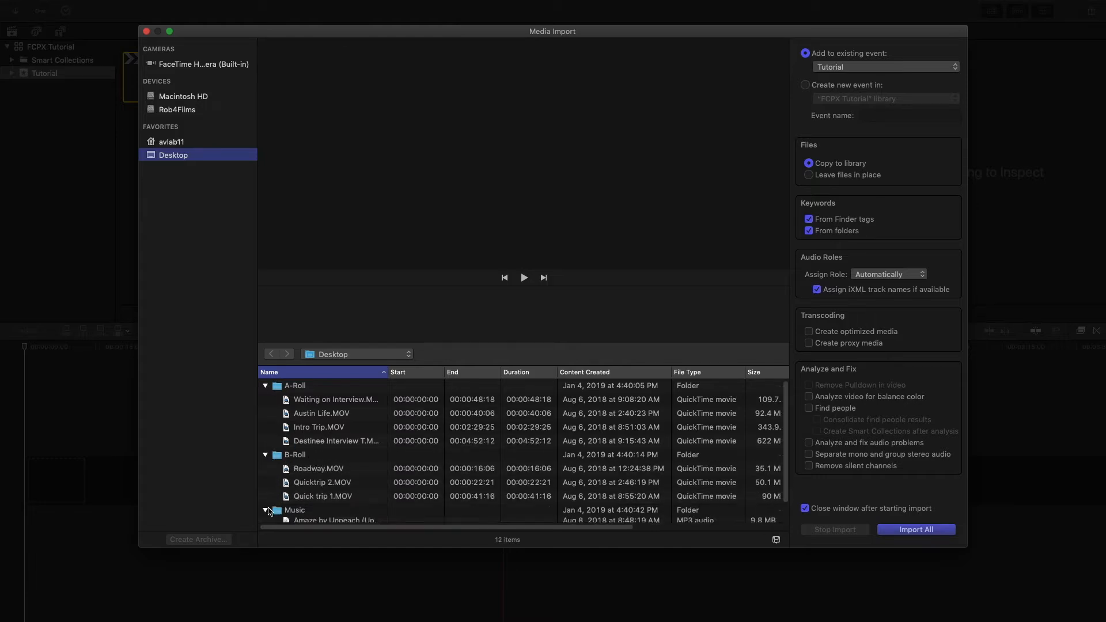
pyautogui.scroll(-2, 315, 454)
pyautogui.scroll(2, 315, 454)
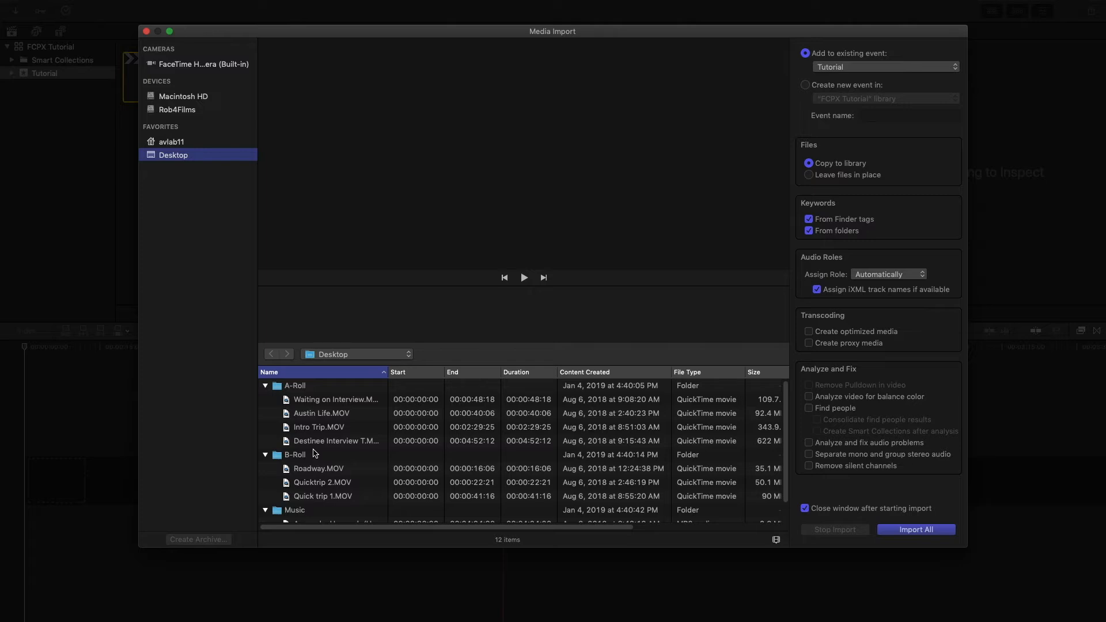
pyautogui.click(265, 386)
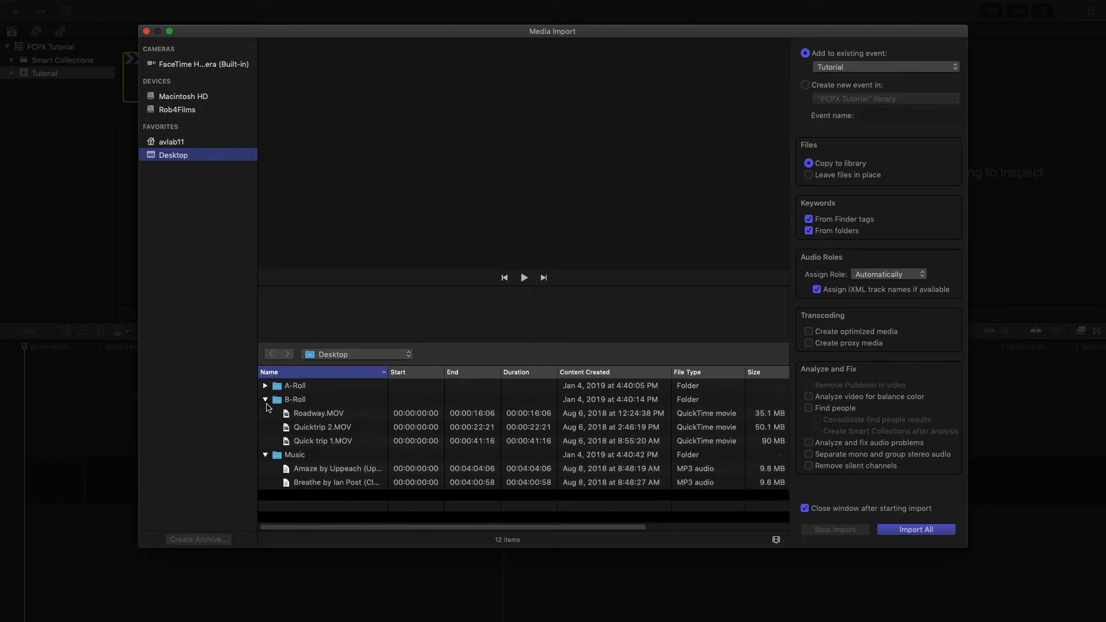
pyautogui.click(266, 400)
pyautogui.click(266, 414)
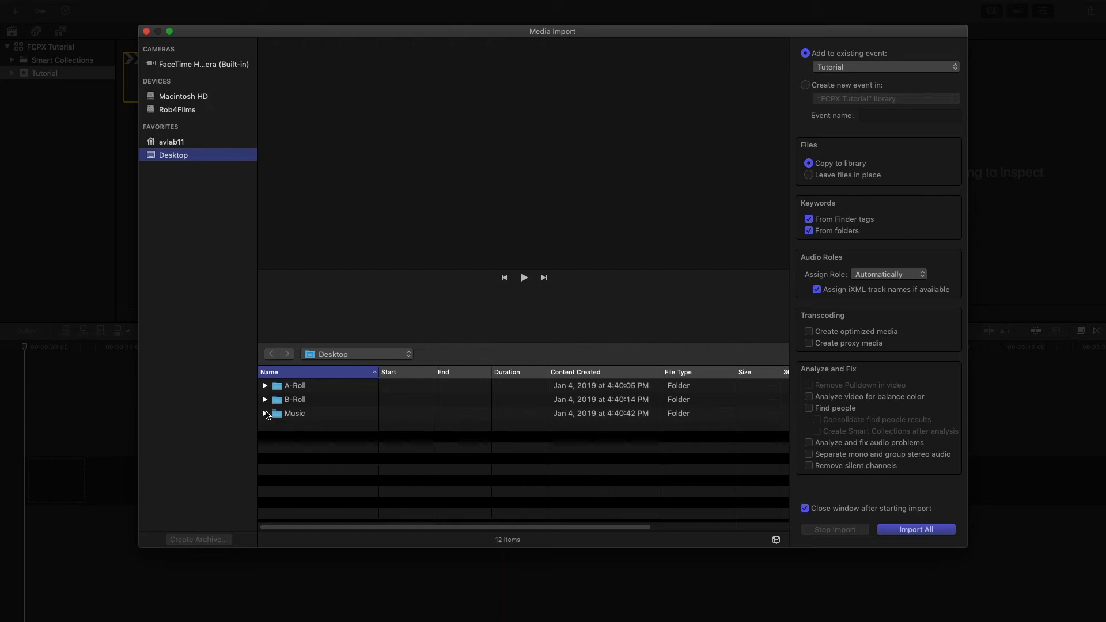
# - Select the A-Roll, B-Roll and Music folders for import
pyautogui.click(261, 388)
pyautogui.click(262, 386)
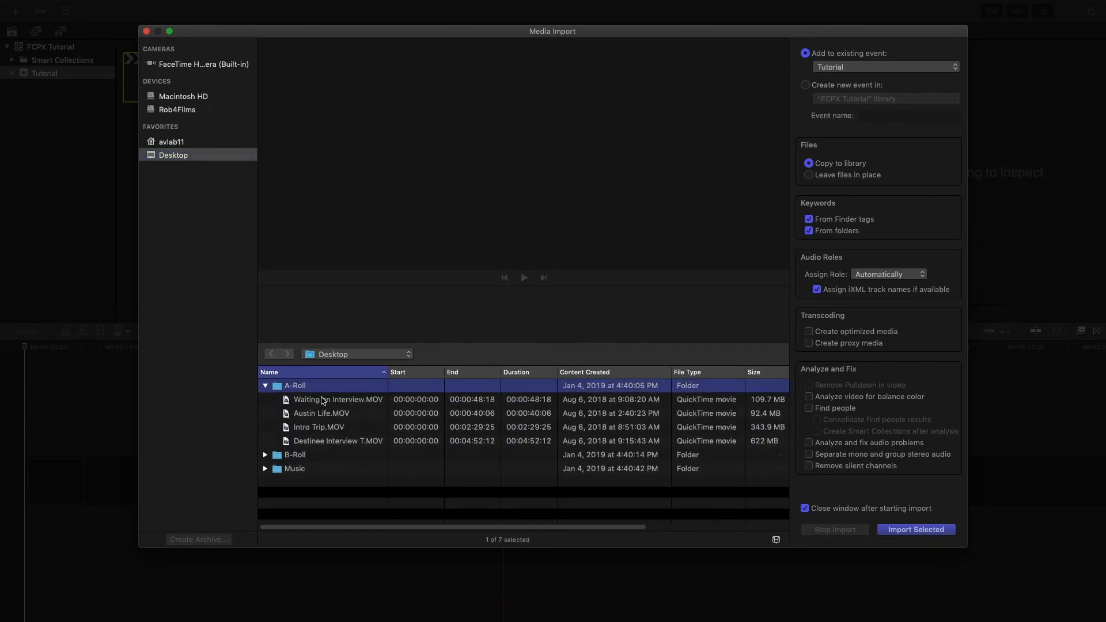
pyautogui.click(265, 386)
pyautogui.click(286, 425)
pyautogui.moveTo(287, 422); pyautogui.dragTo(286, 382)
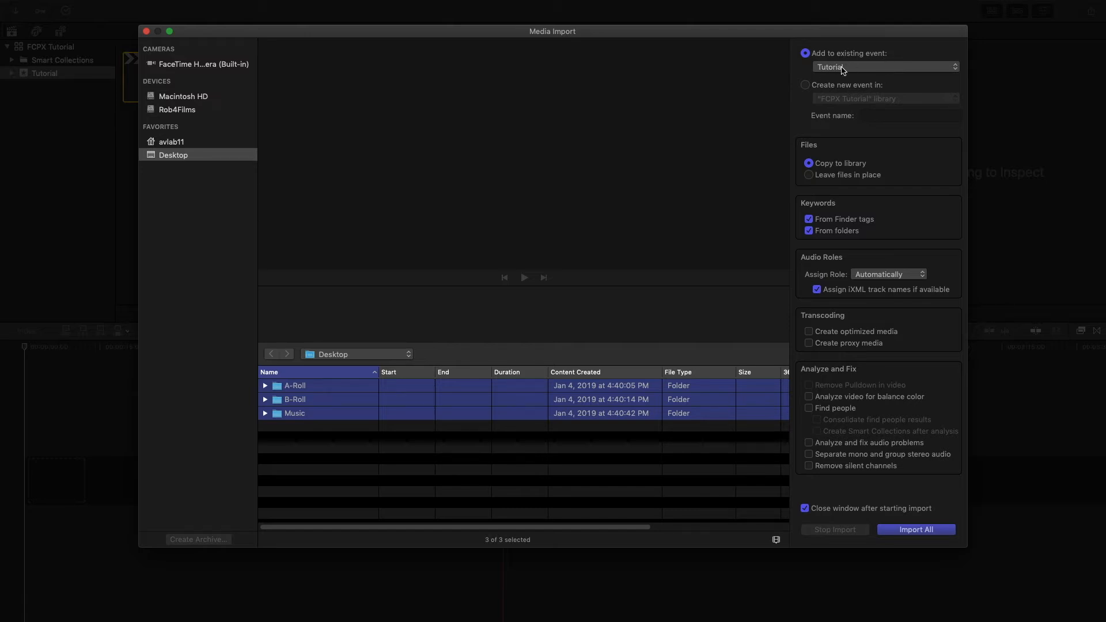
# - Import all three folders into the Tutorial event and check Background Tasks for progress
pyautogui.click(927, 530)
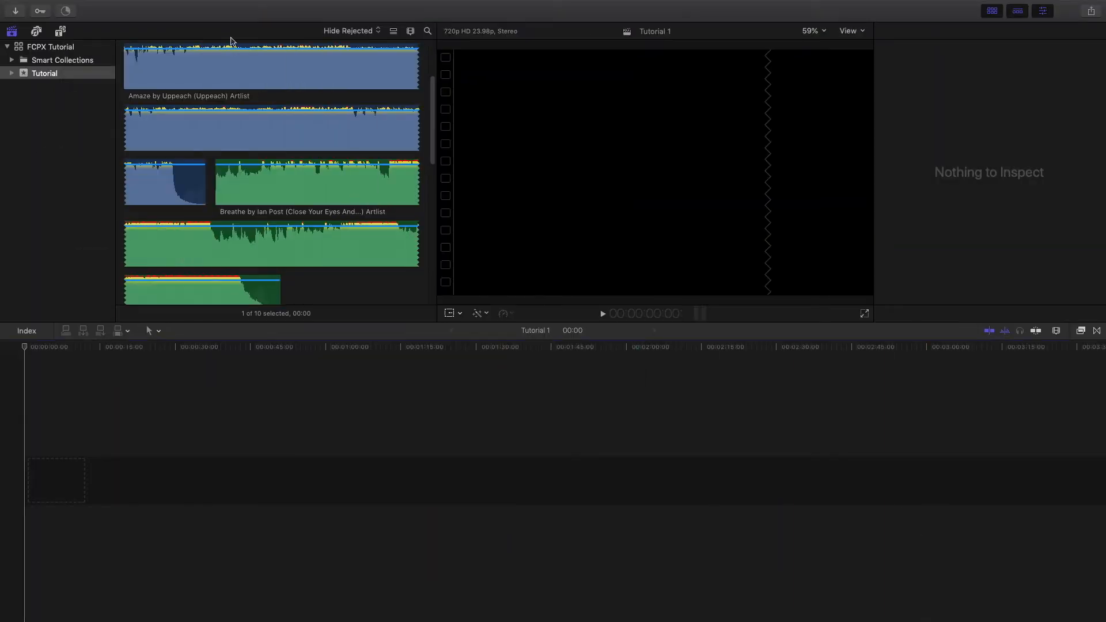
pyautogui.click(110, 25)
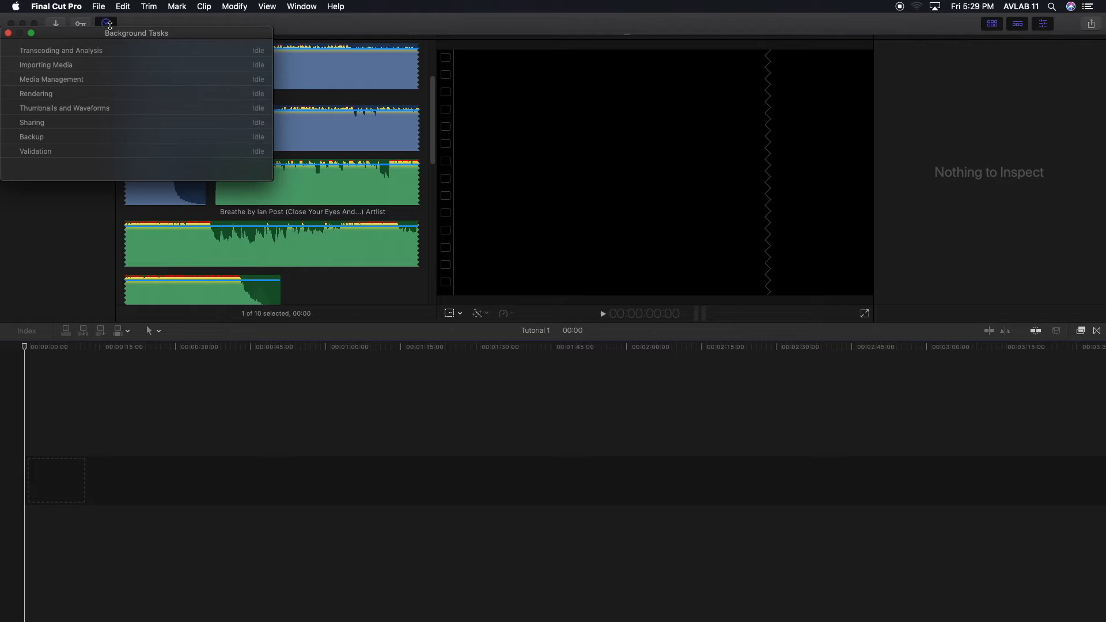
pyautogui.click(109, 25)
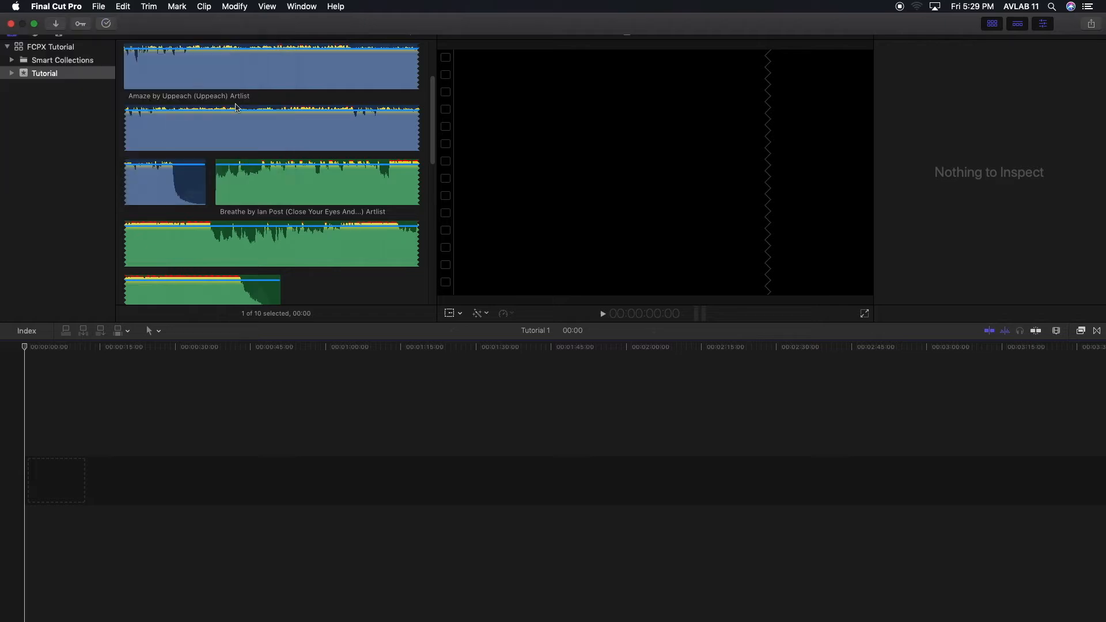
pyautogui.scroll(3, 236, 108)
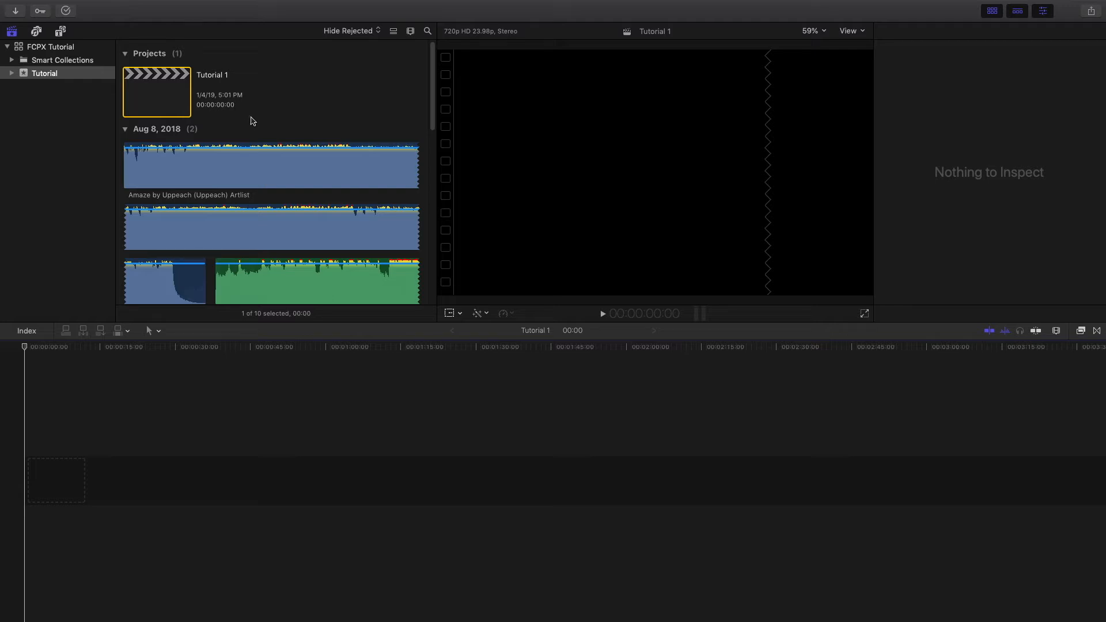
# - Scroll through the imported clips and preview the Destinee Interview T clip
pyautogui.scroll(-4, 251, 121)
pyautogui.scroll(-10, 251, 122)
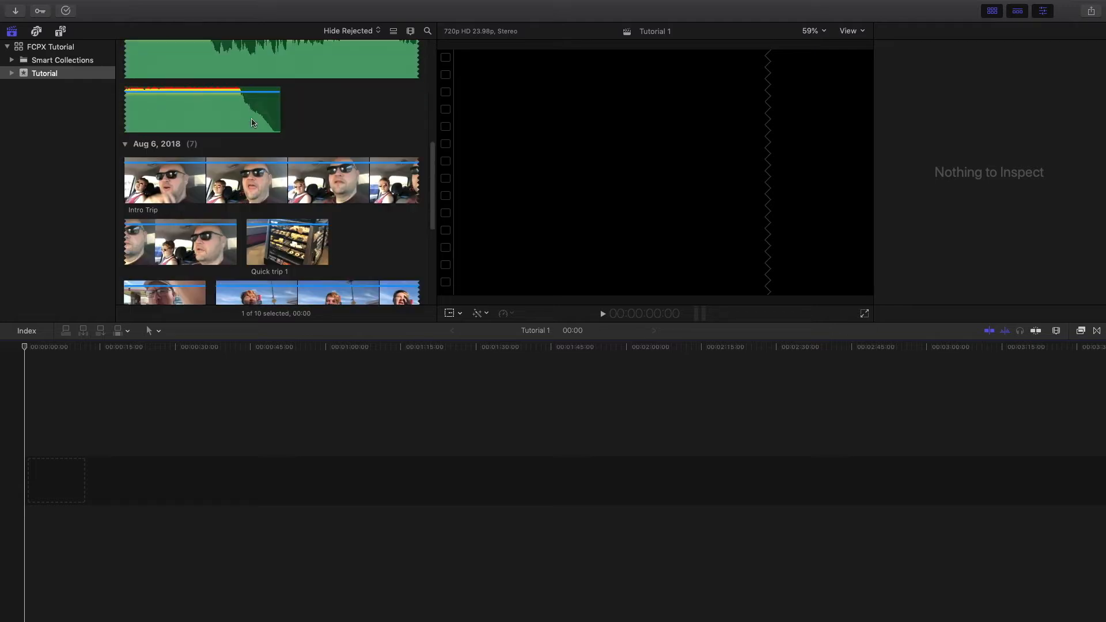
pyautogui.scroll(-1, 251, 122)
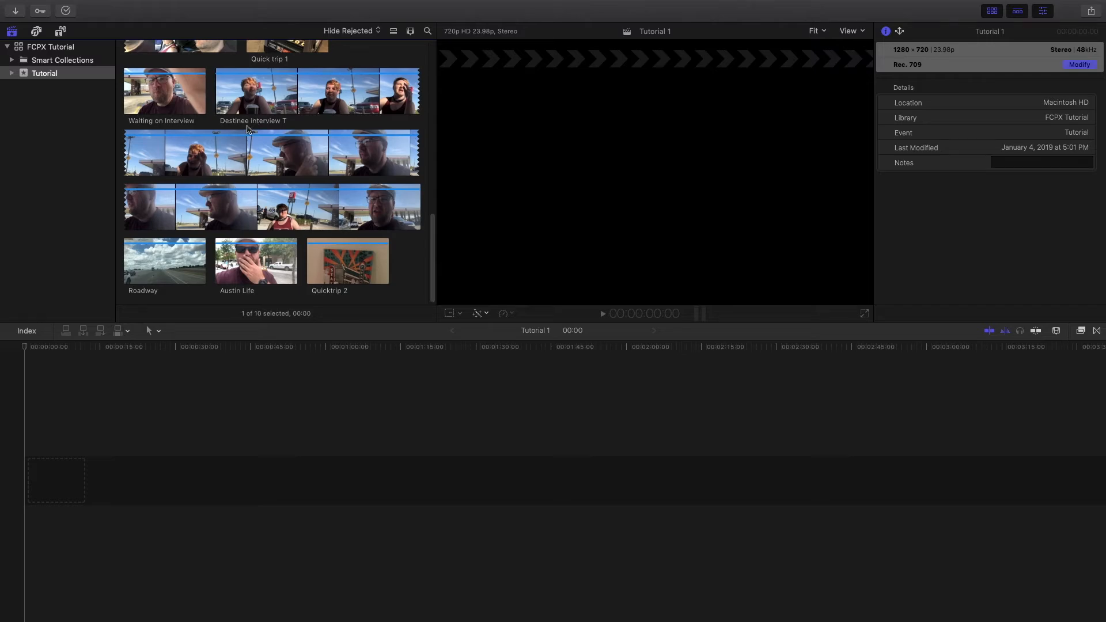
pyautogui.scroll(3, 251, 126)
pyautogui.click(247, 128)
pyautogui.scroll(5, 247, 128)
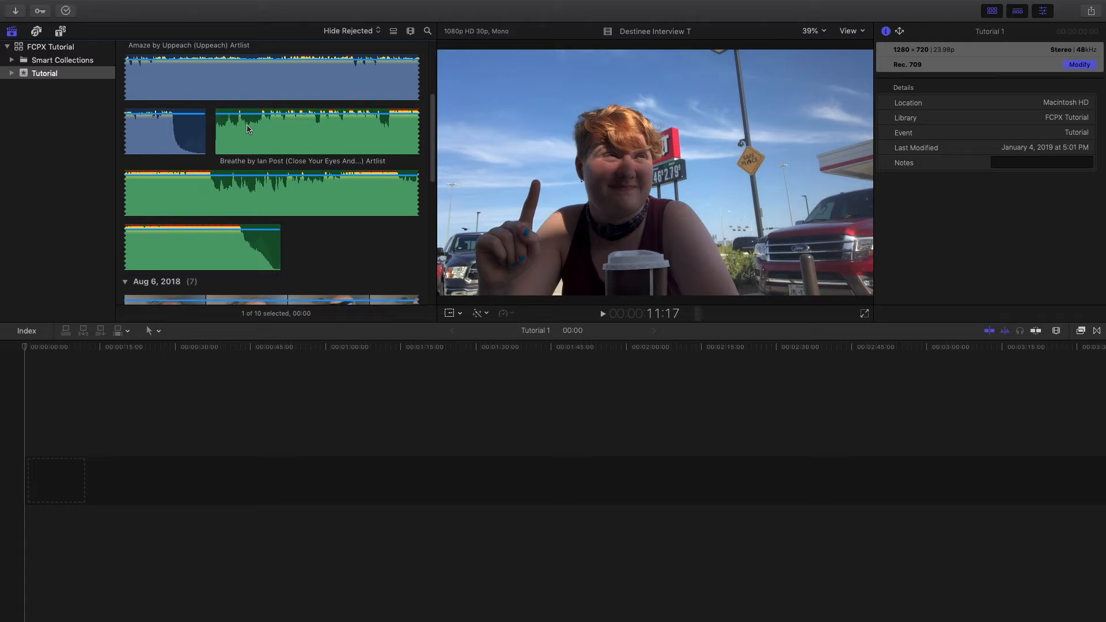
pyautogui.scroll(-10, 247, 128)
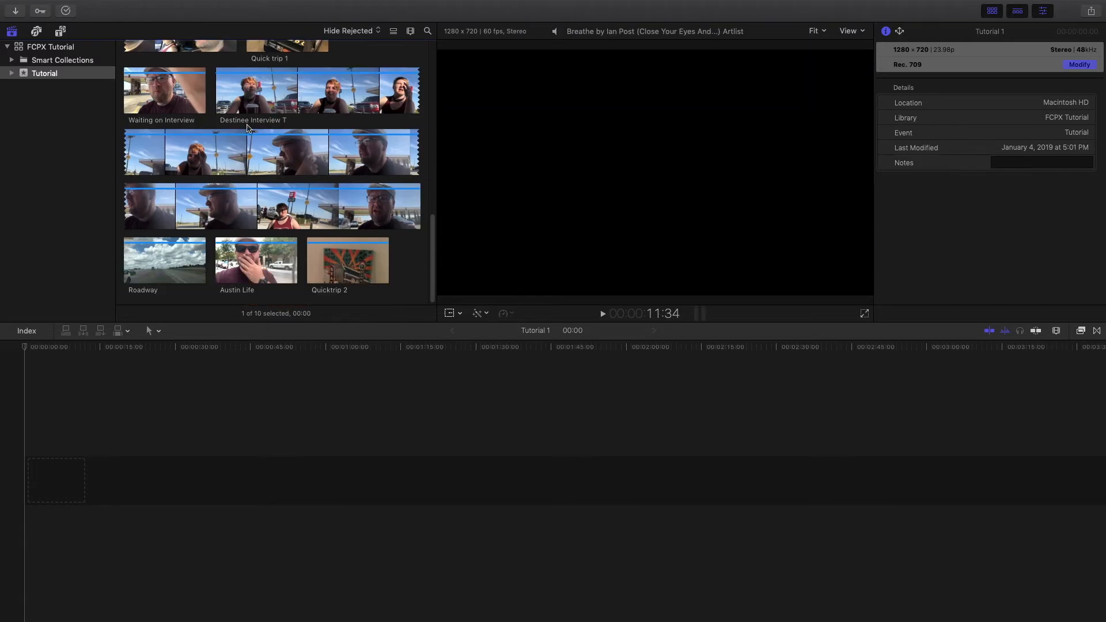
pyautogui.scroll(2, 247, 126)
pyautogui.scroll(2, 247, 127)
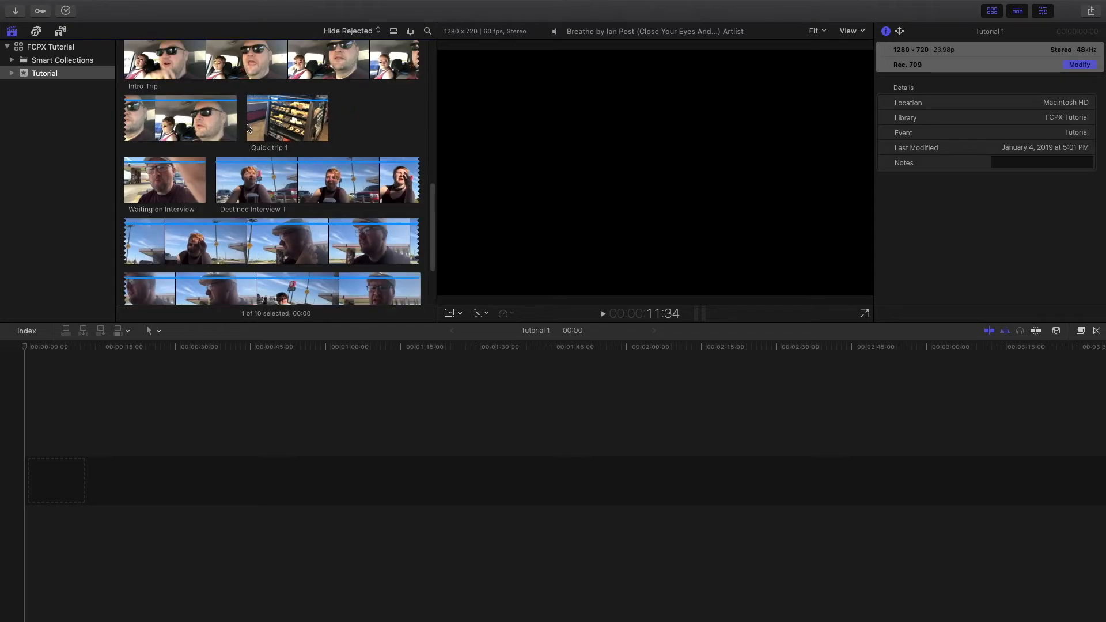
pyautogui.scroll(8, 248, 128)
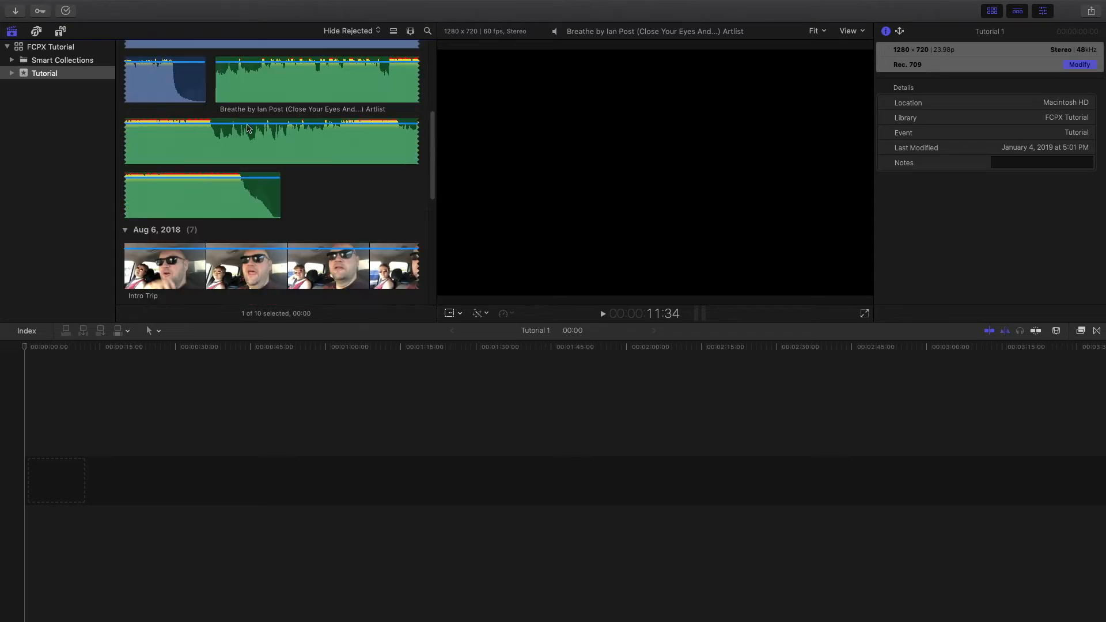
pyautogui.scroll(-5, 247, 128)
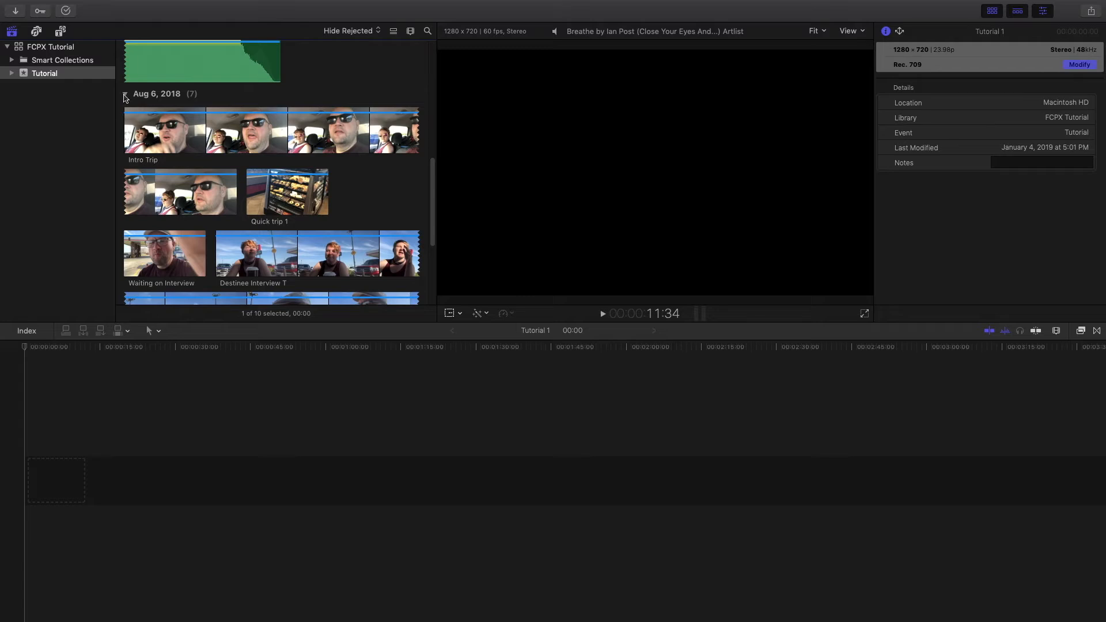
# - Review the Aug 6, Aug 8 and Projects groups, then undo the clip import
pyautogui.click(125, 95)
pyautogui.click(125, 105)
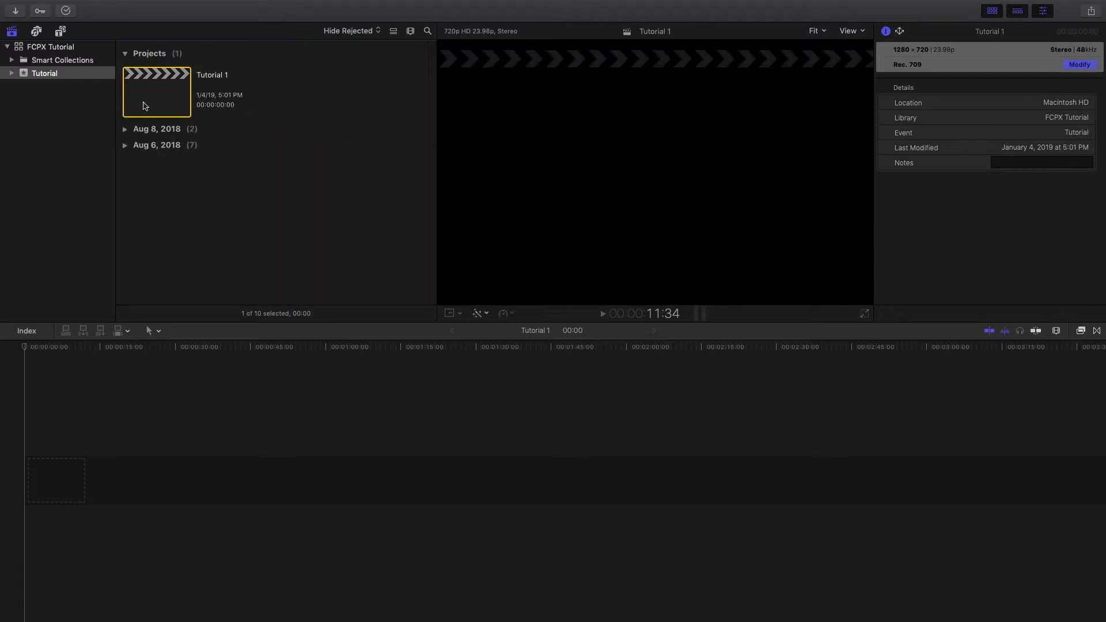
pyautogui.click(126, 53)
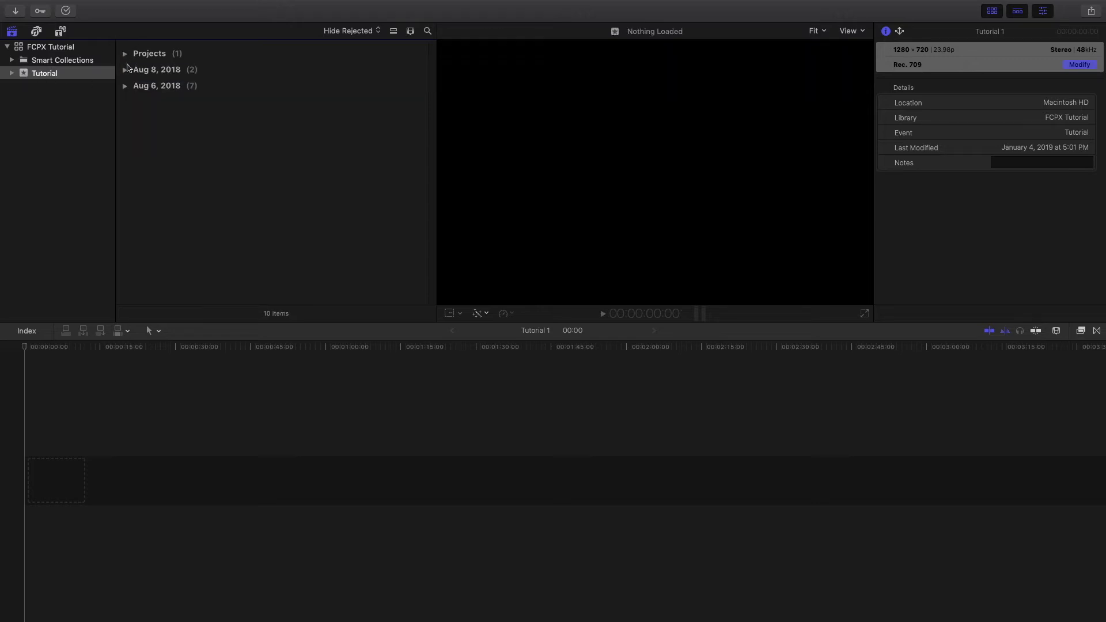
pyautogui.click(125, 55)
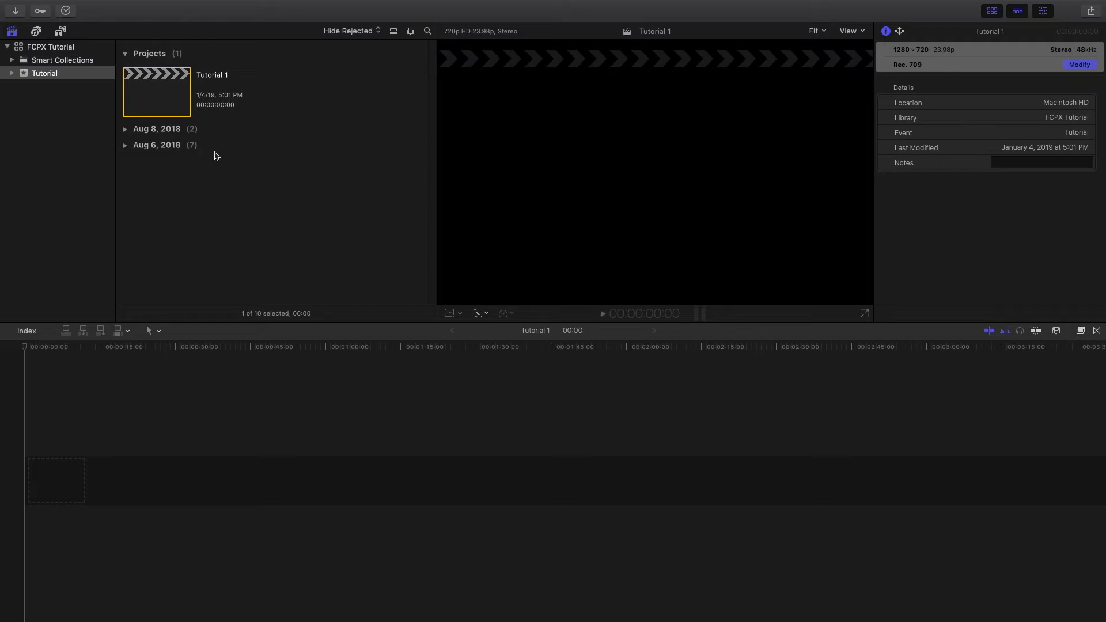
pyautogui.click(172, 161)
pyautogui.click(124, 129)
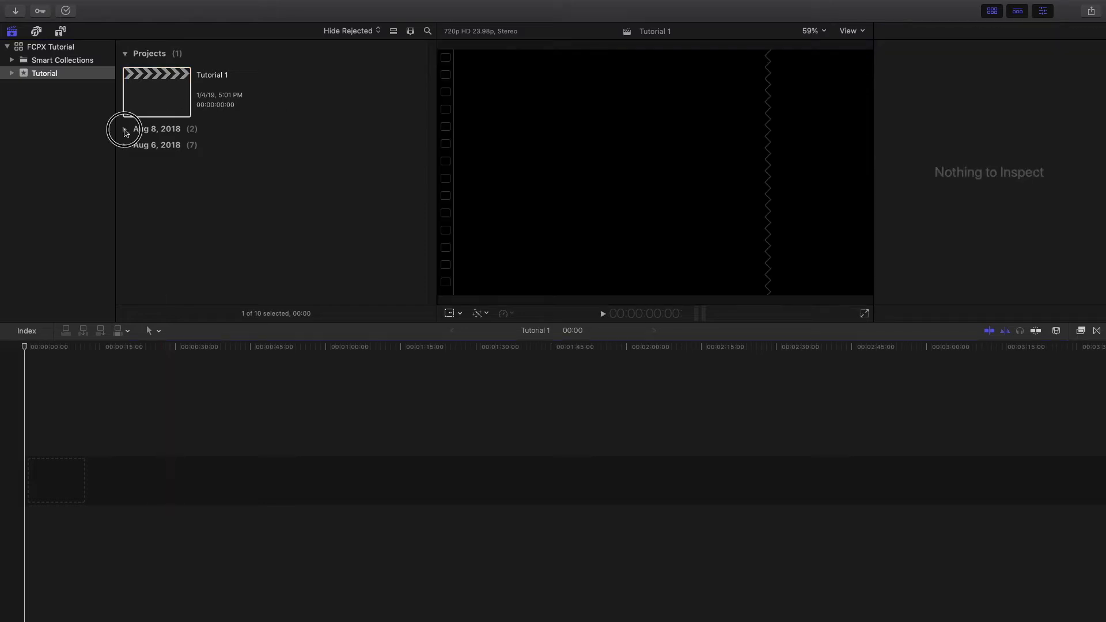
pyautogui.scroll(-2, 172, 155)
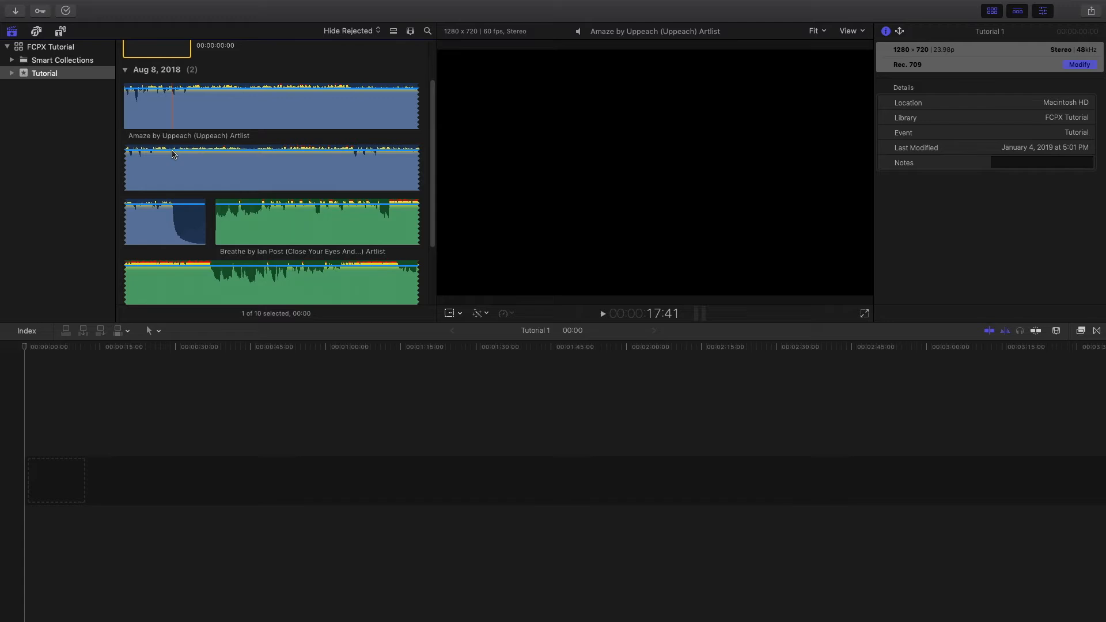
pyautogui.scroll(-5, 172, 155)
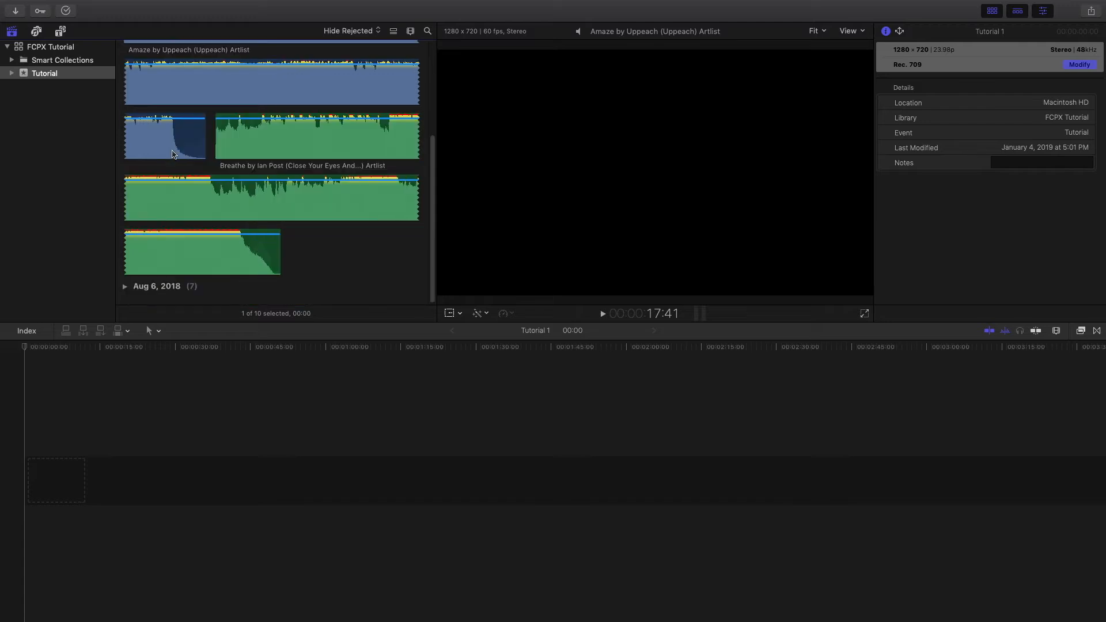
pyautogui.click(125, 287)
pyautogui.scroll(-5, 273, 180)
pyautogui.scroll(6, 273, 180)
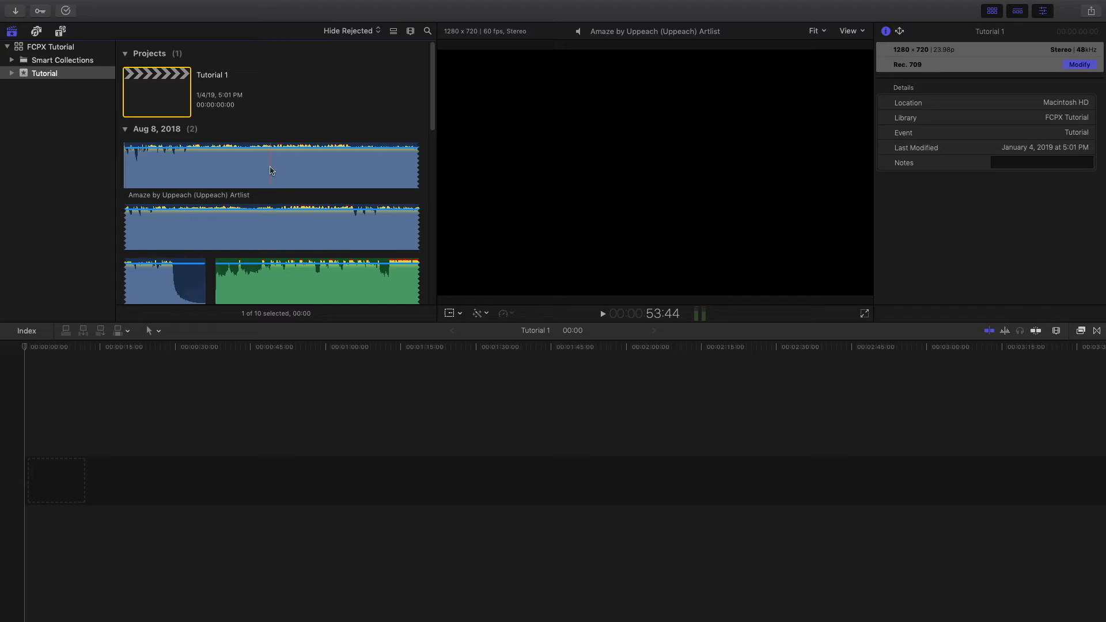
pyautogui.press('super+z')
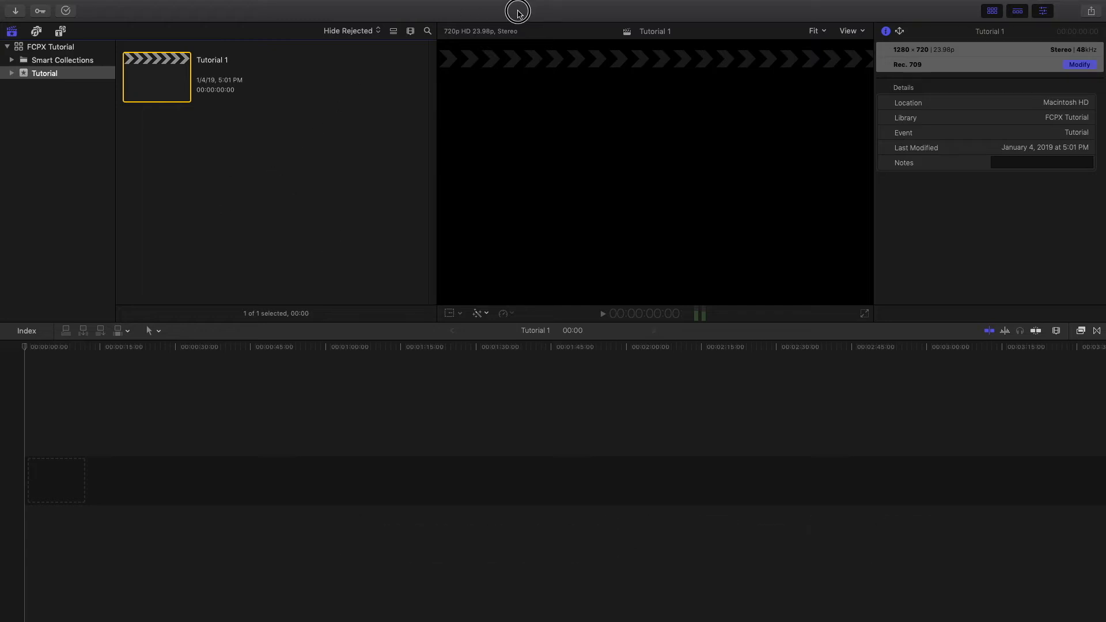
# - Drag the Music, A-Roll and B-Roll desktop folders into the Tutorial event, leaving full screen briefly
pyautogui.moveTo(27, 0)
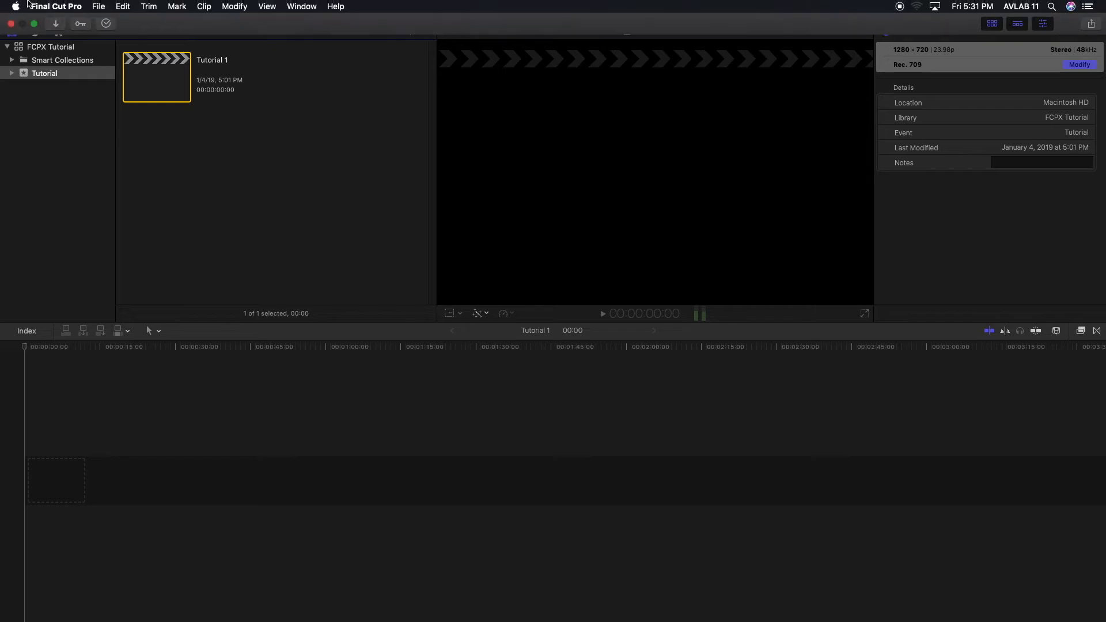
pyautogui.click(34, 24)
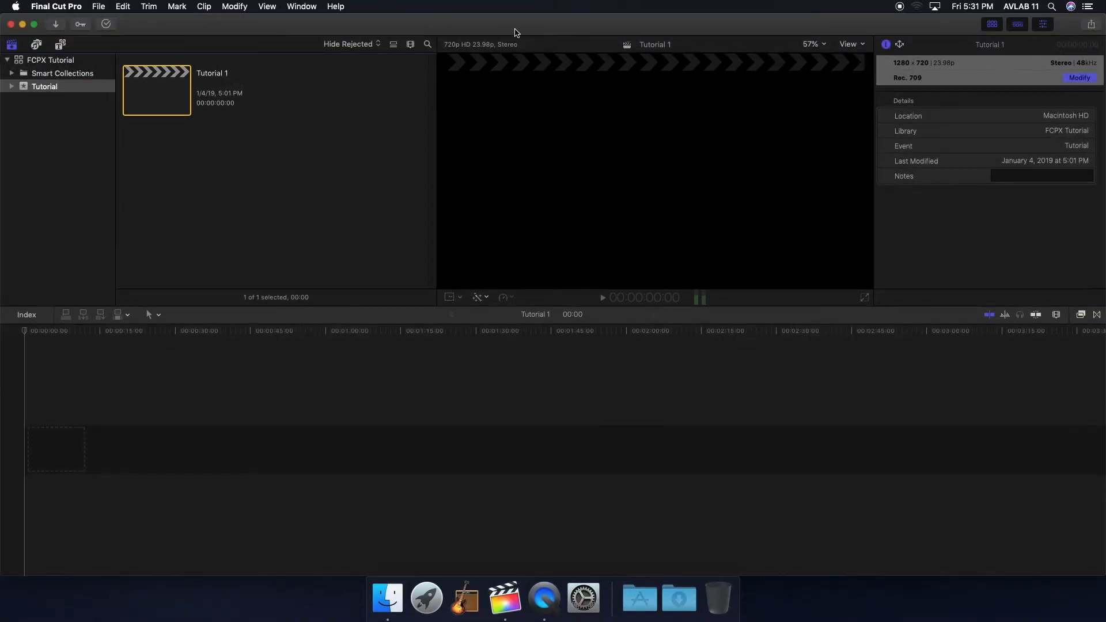
pyautogui.click(635, 26)
pyautogui.moveTo(634, 26); pyautogui.dragTo(571, 24)
pyautogui.moveTo(1086, 346); pyautogui.dragTo(245, 186)
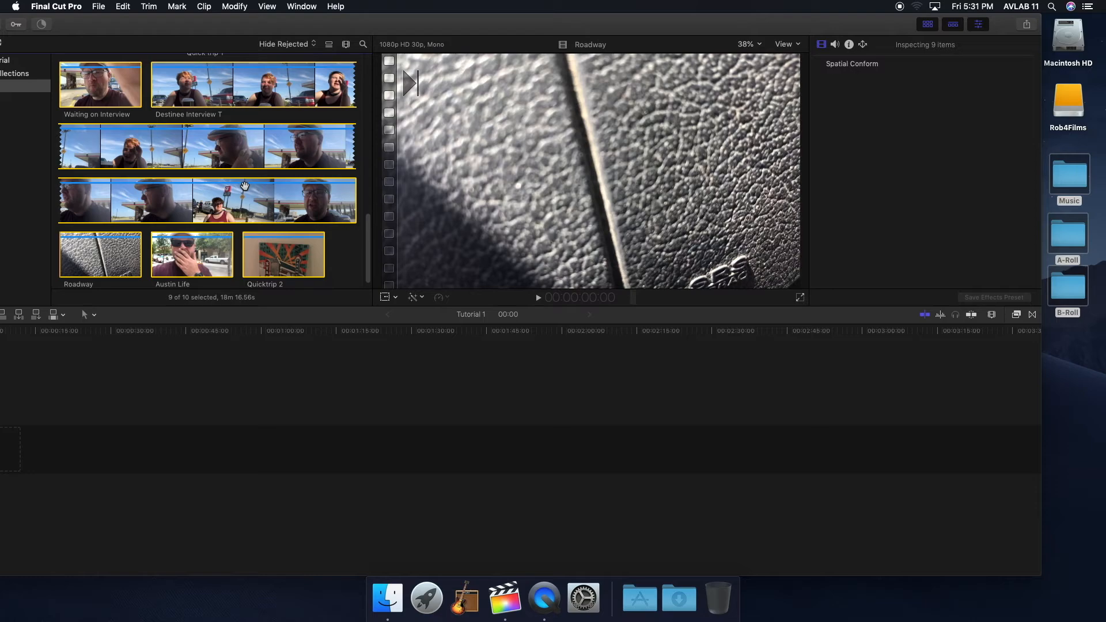
pyautogui.press('ctrl+super+f')
pyautogui.scroll(5, 293, 189)
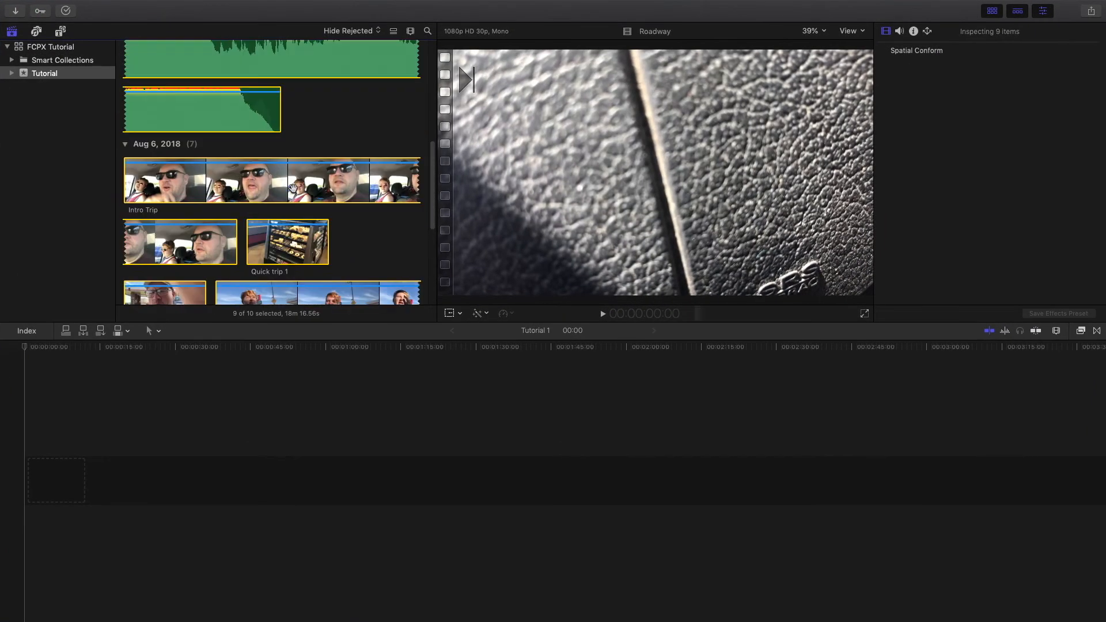
# - Scroll through the imported clips, then bring up the browser's Clip Appearance options
pyautogui.scroll(10, 292, 189)
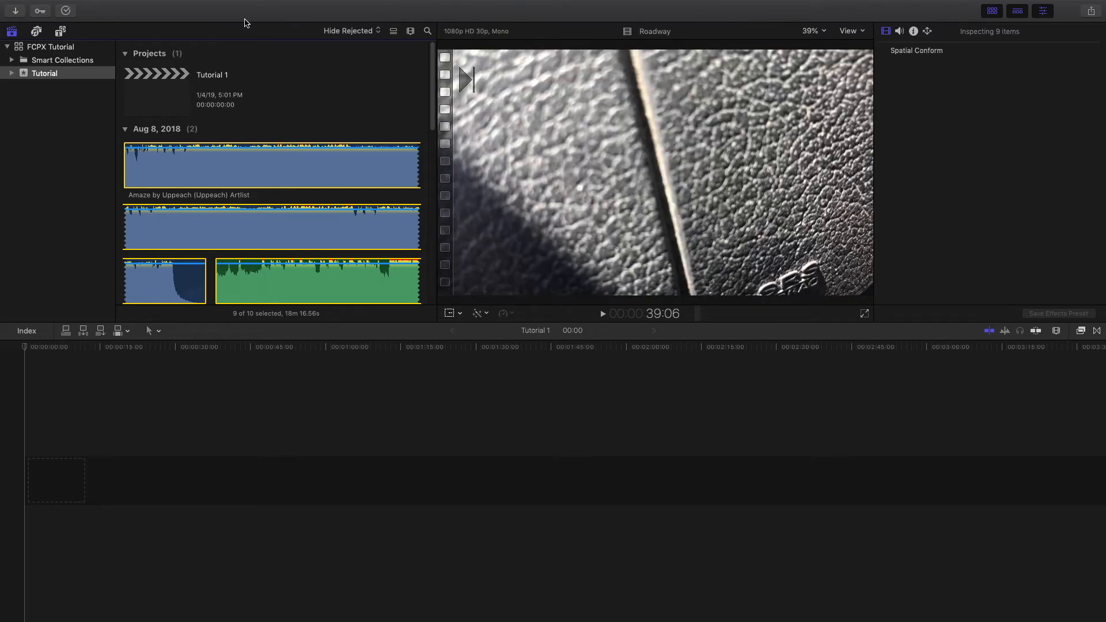
pyautogui.scroll(-10, 297, 115)
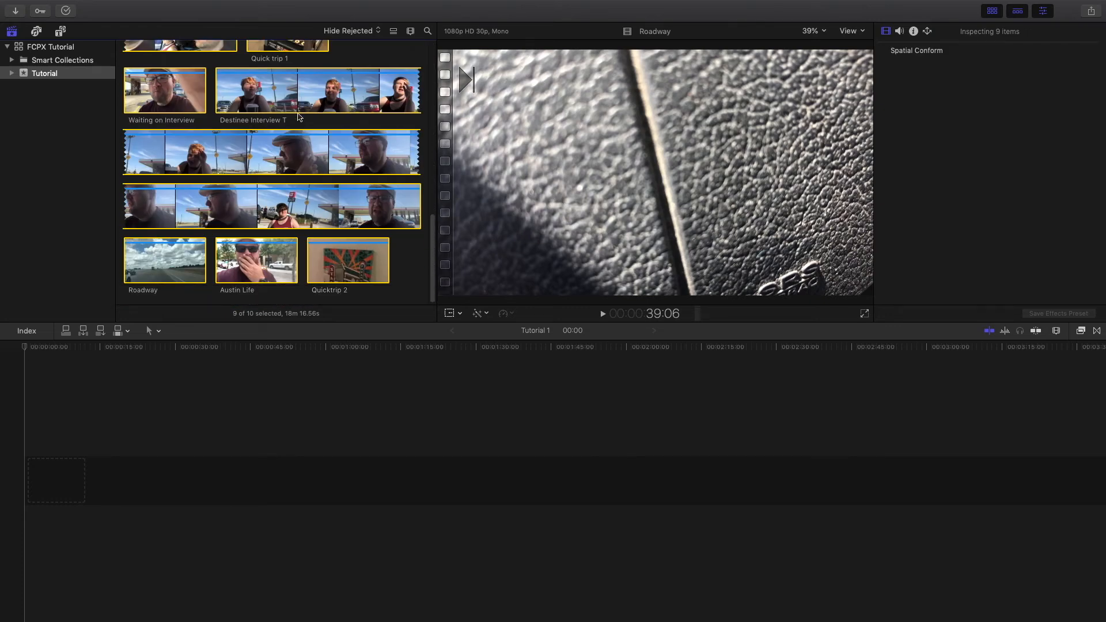
pyautogui.scroll(10, 297, 115)
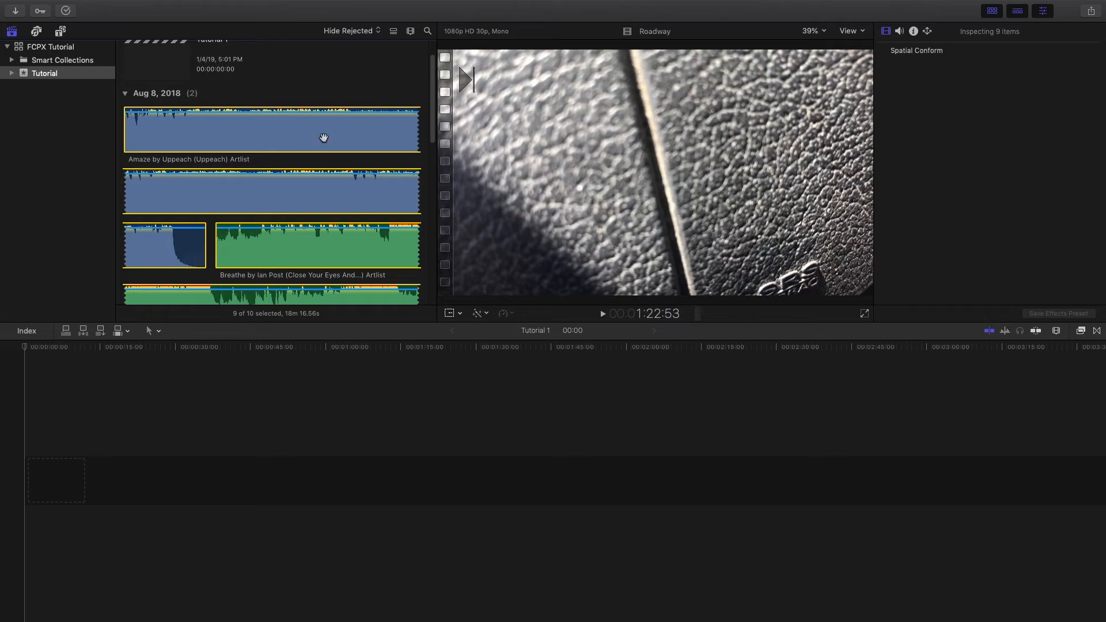
pyautogui.scroll(2, 324, 140)
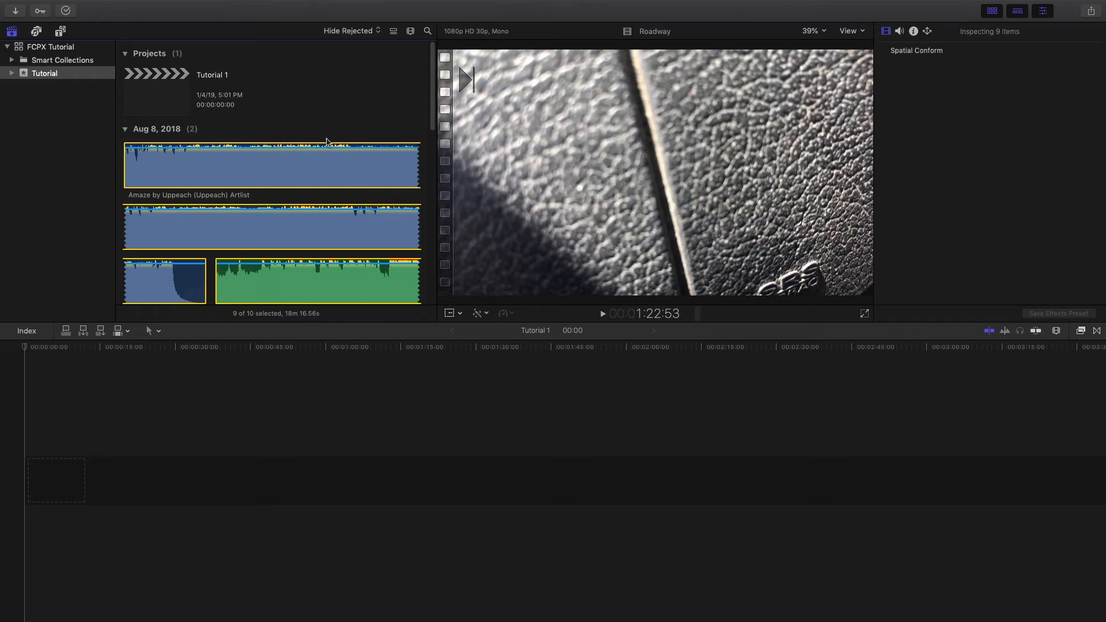
pyautogui.click(410, 33)
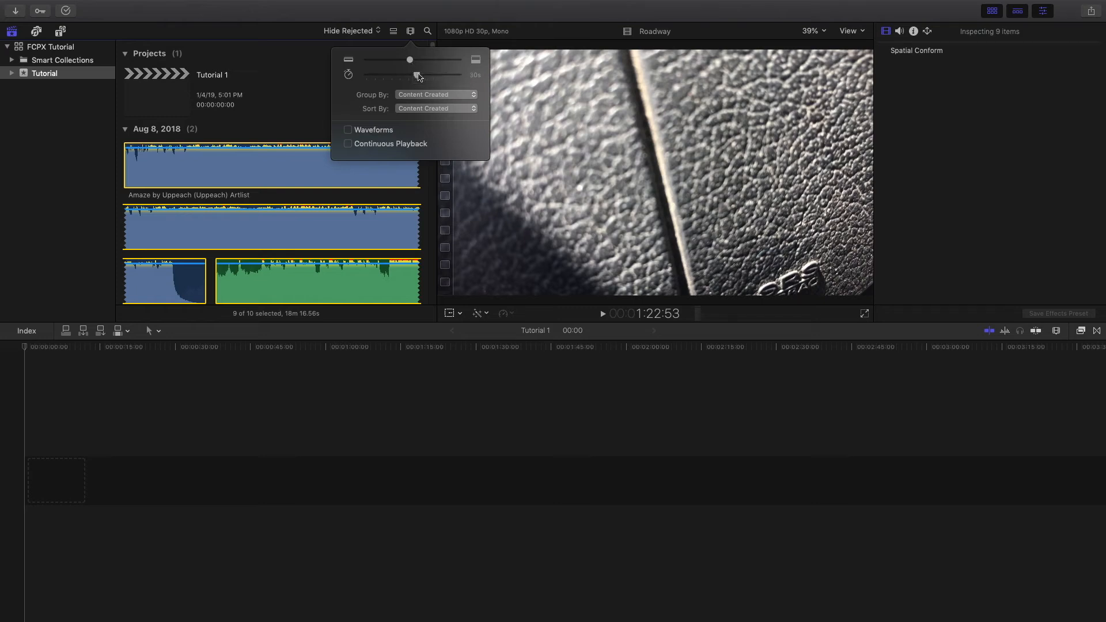
# - Set the clip thumbnail duration to All and group by Roles, keeping Content Created sorting
pyautogui.moveTo(419, 76); pyautogui.dragTo(368, 80)
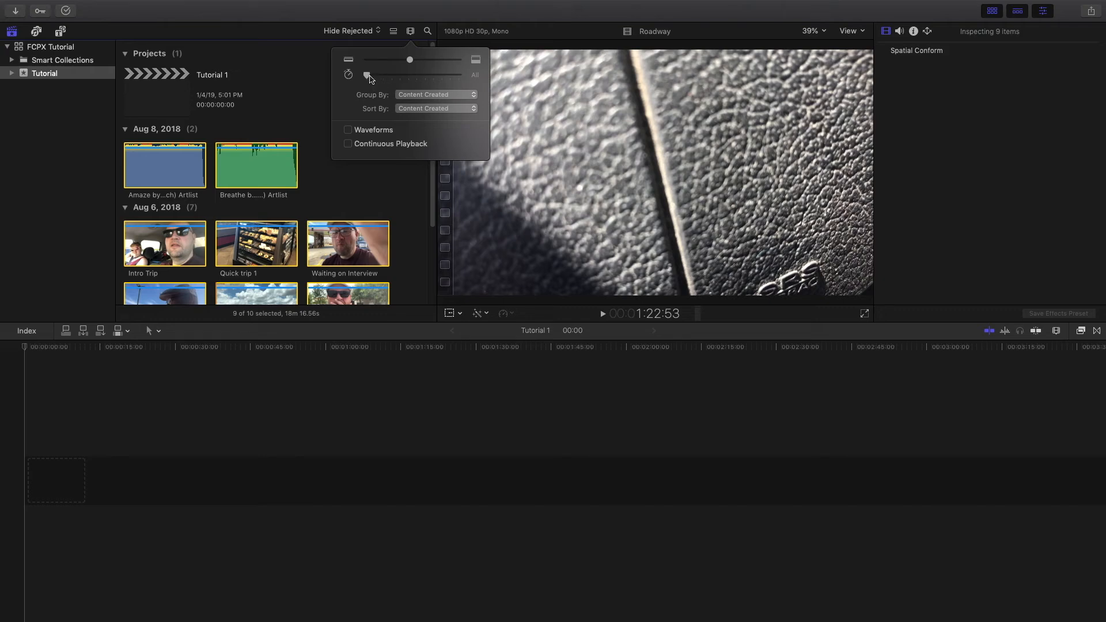
pyautogui.moveTo(369, 77)
pyautogui.mouseDown()
pyautogui.moveTo(451, 78)
pyautogui.moveTo(368, 81)
pyautogui.mouseUp()
pyautogui.click(472, 96)
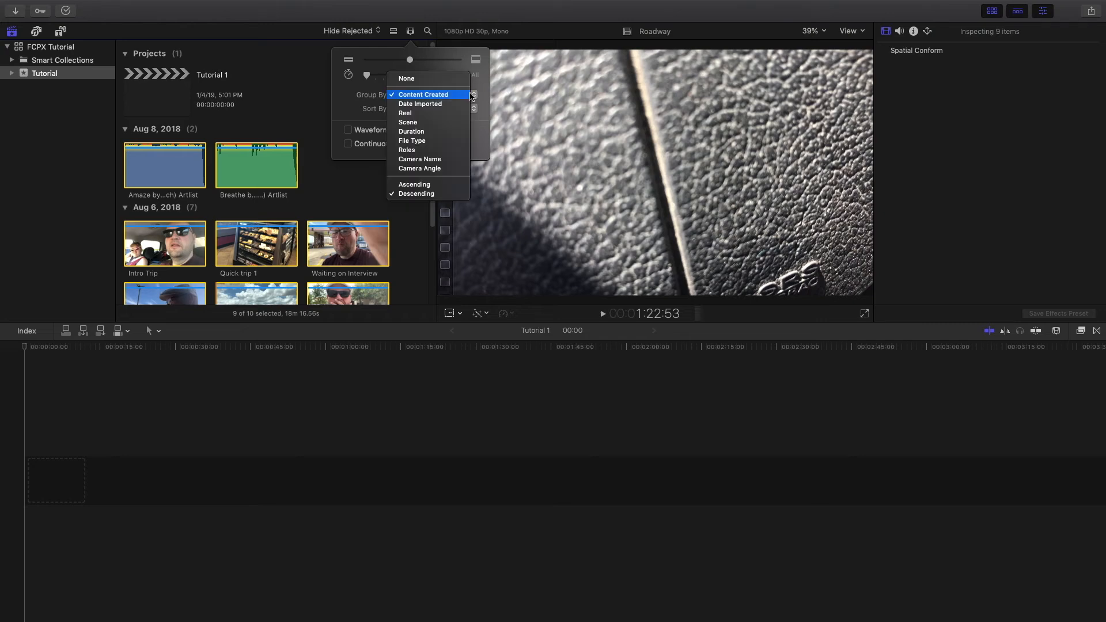
pyautogui.click(442, 150)
pyautogui.click(455, 109)
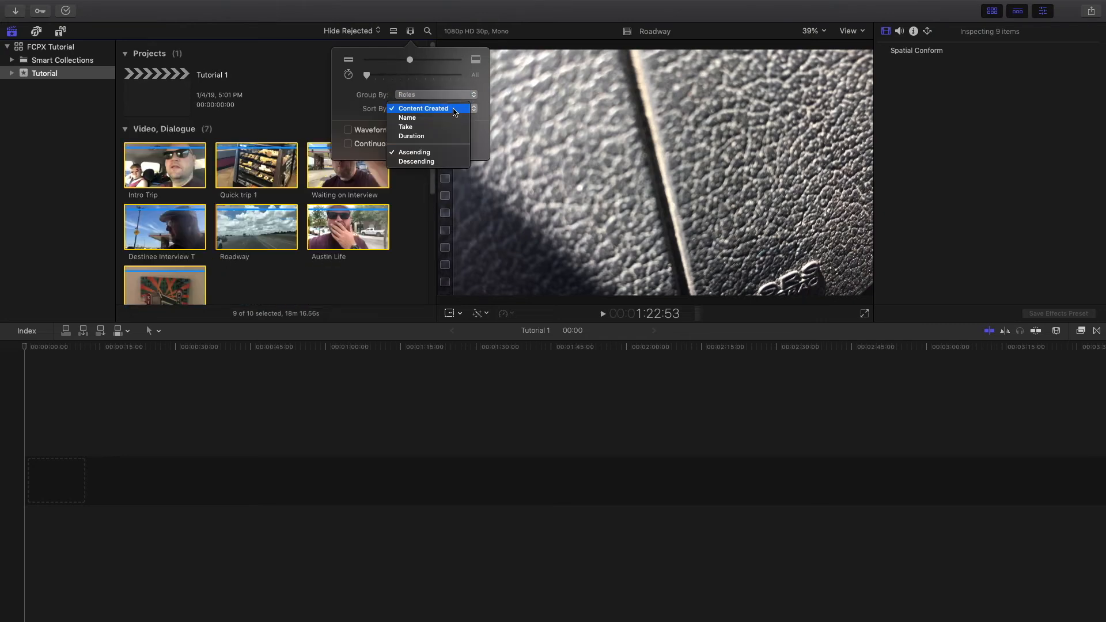
pyautogui.click(448, 110)
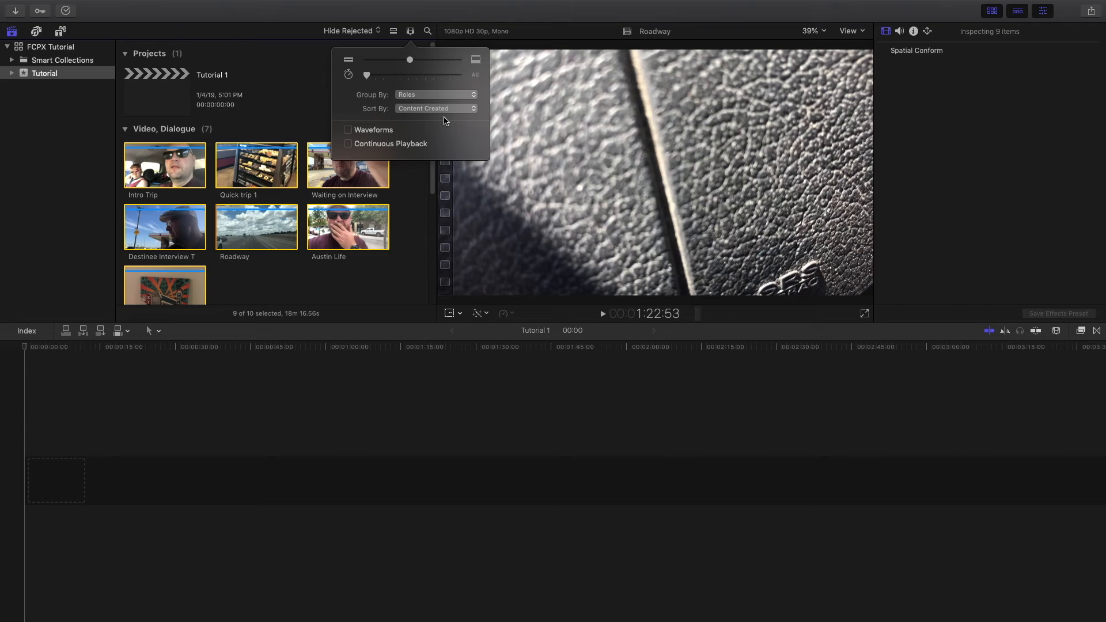
pyautogui.click(410, 31)
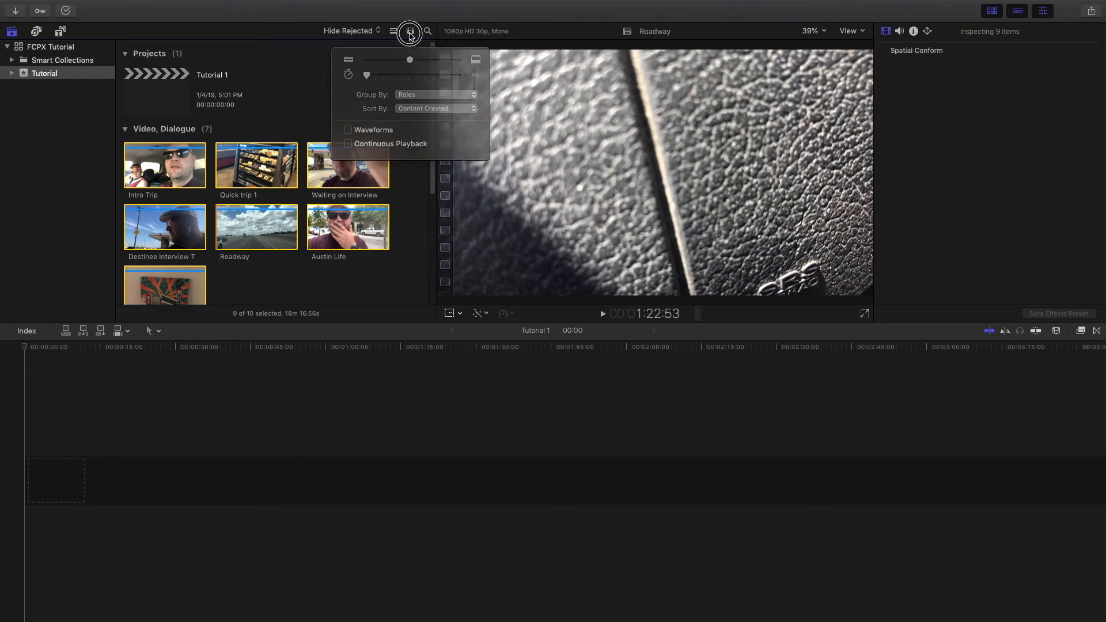
# - Deselect the clips, scroll through the role groups, and select the Tutorial 1 project
pyautogui.click(352, 111)
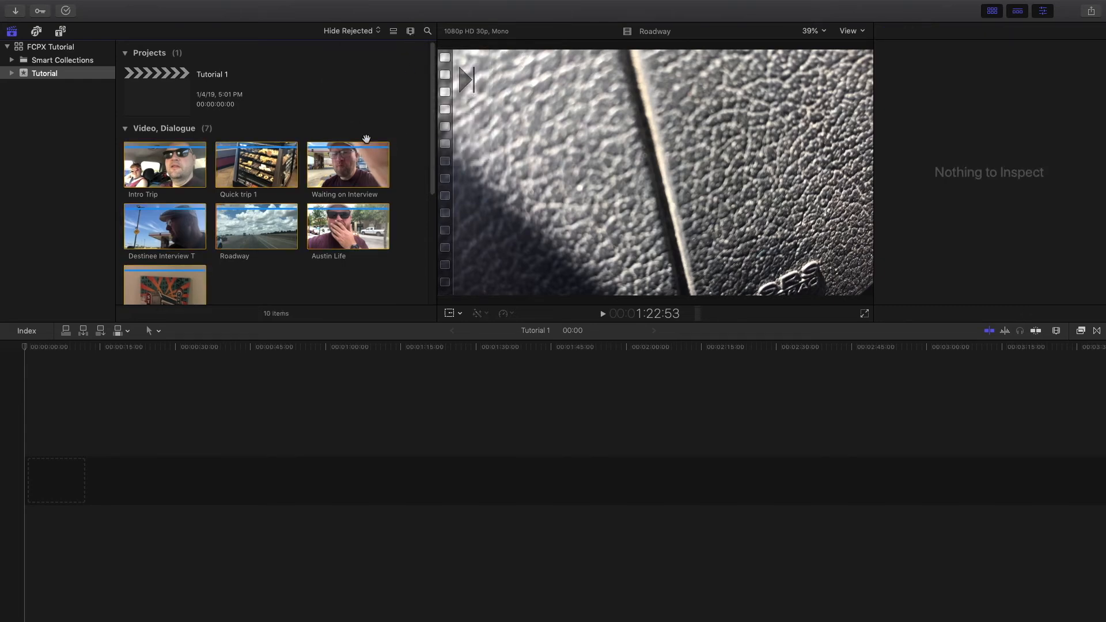
pyautogui.scroll(-6, 363, 132)
pyautogui.scroll(6, 366, 139)
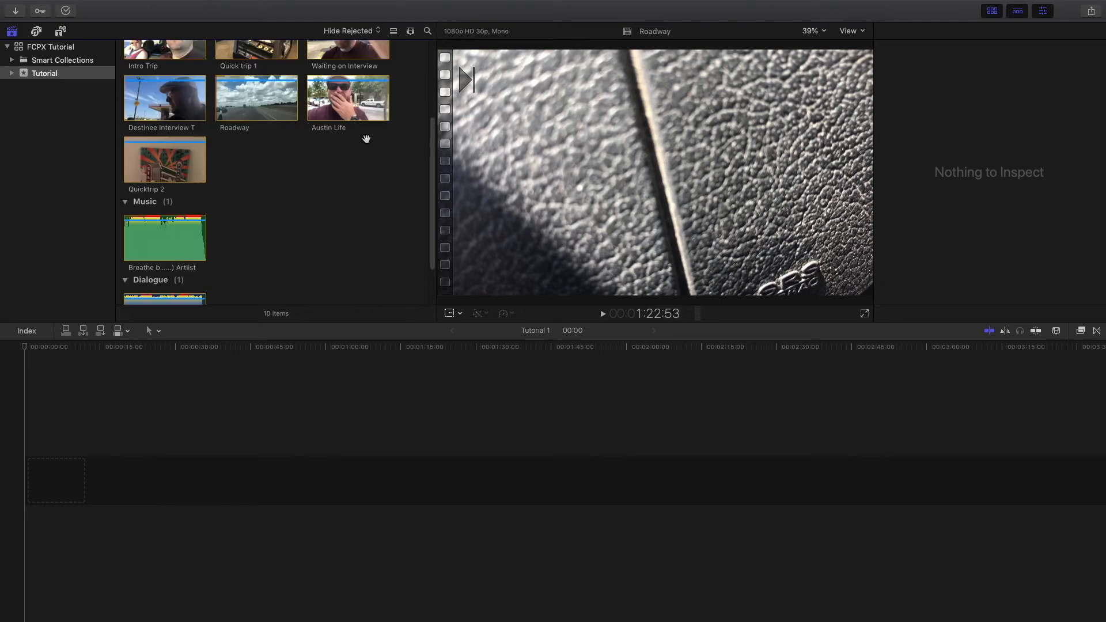
pyautogui.scroll(-6, 367, 138)
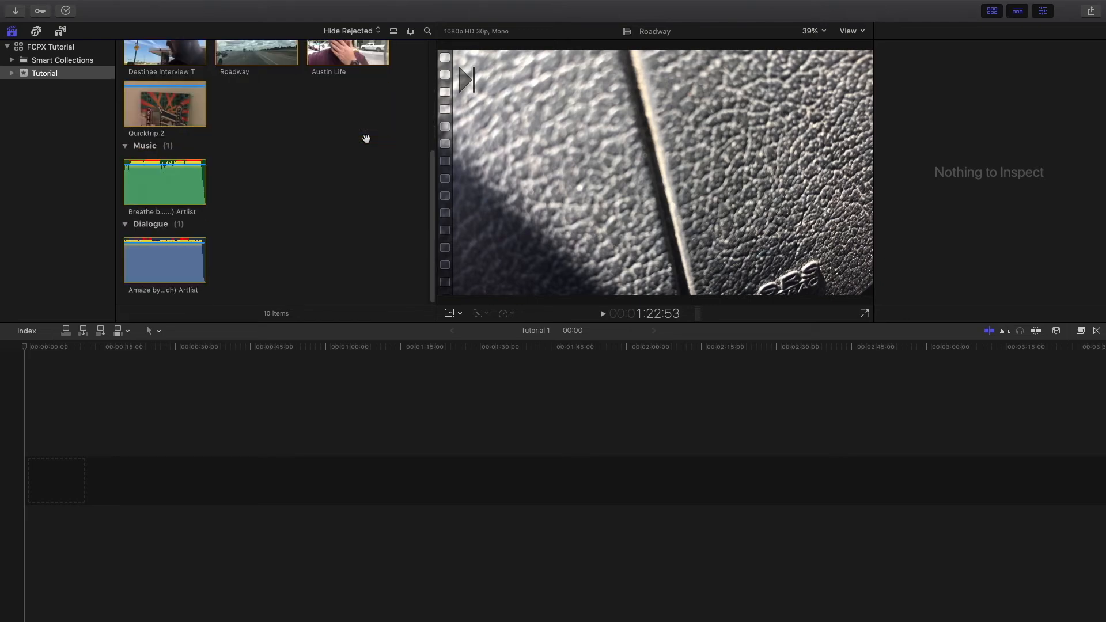
pyautogui.scroll(6, 251, 218)
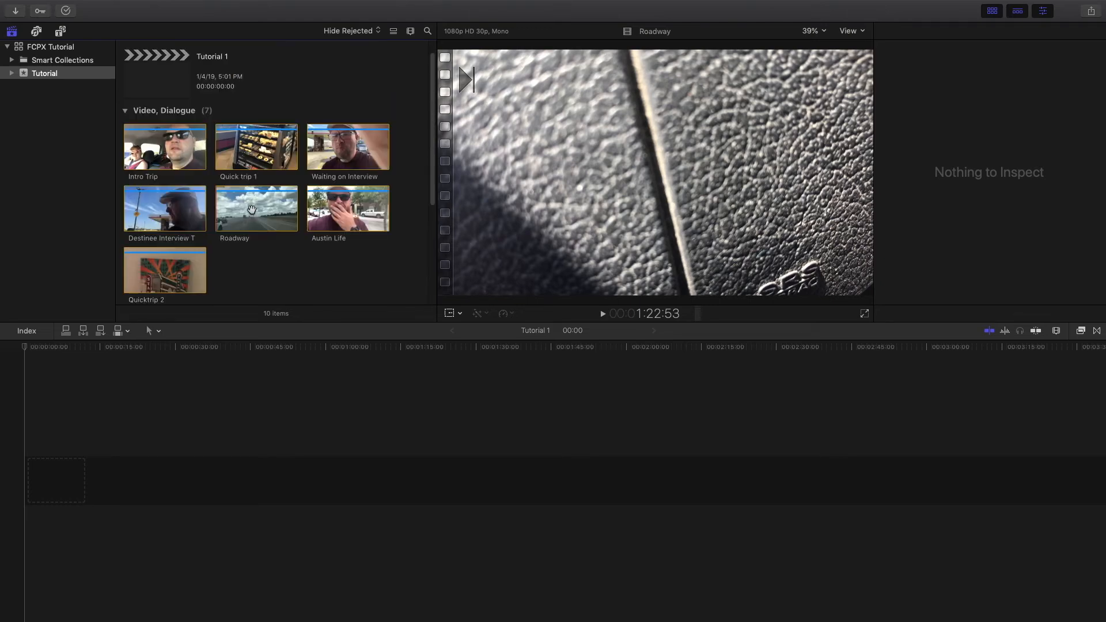
pyautogui.click(291, 101)
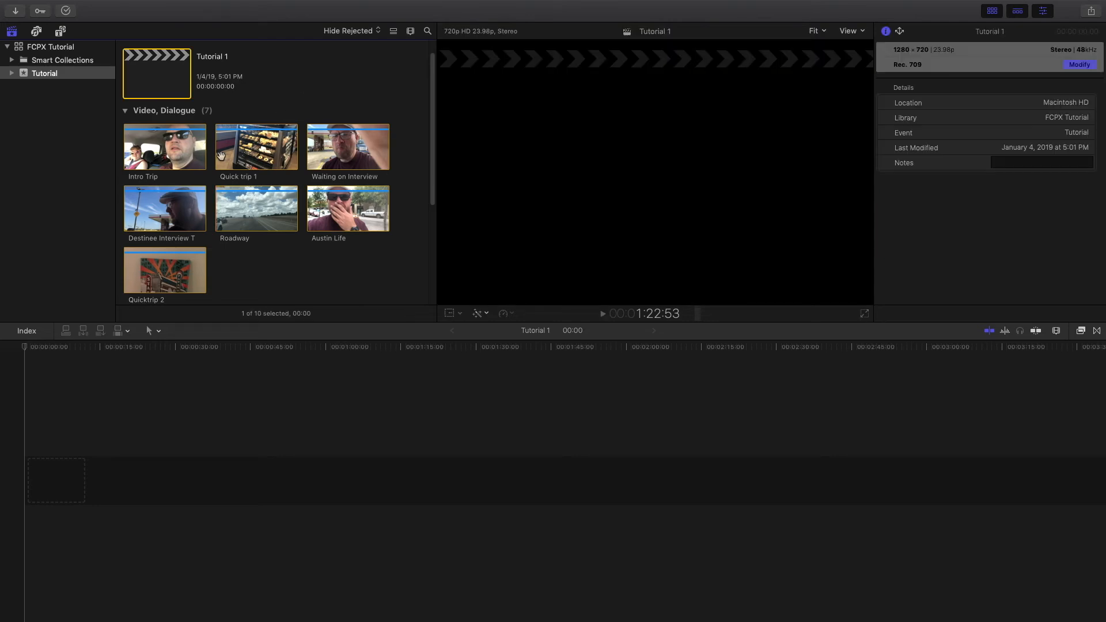
# - Select the Intro Trip, Waiting on Interview and Destinee Interview T clips and right-click the selection
pyautogui.click(184, 152)
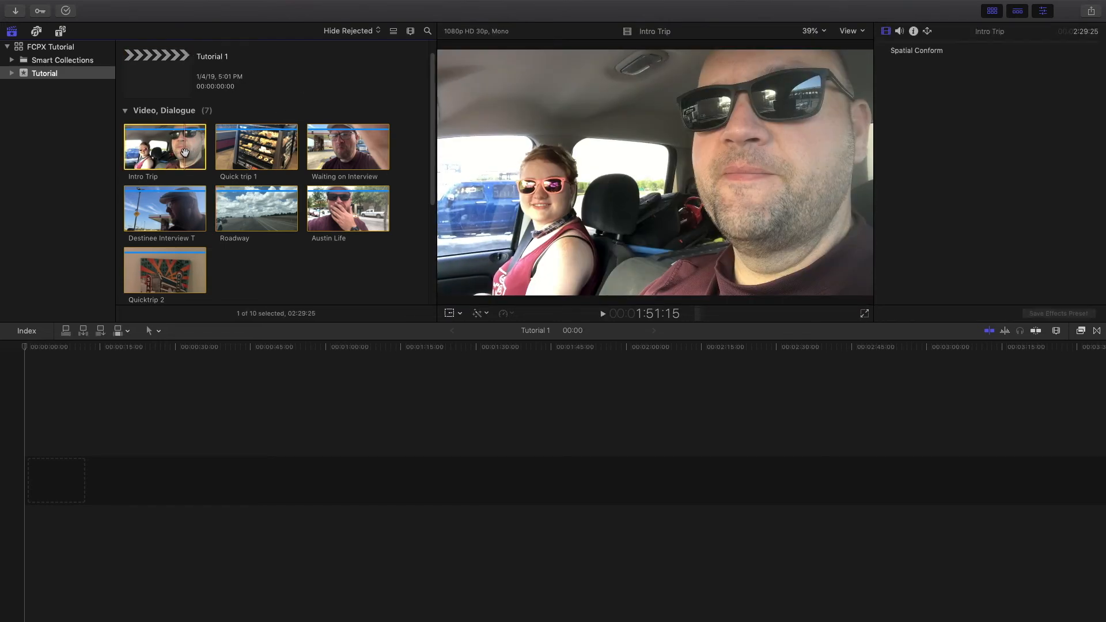
pyautogui.keyDown('super'); pyautogui.click(351, 149); pyautogui.keyUp('super')
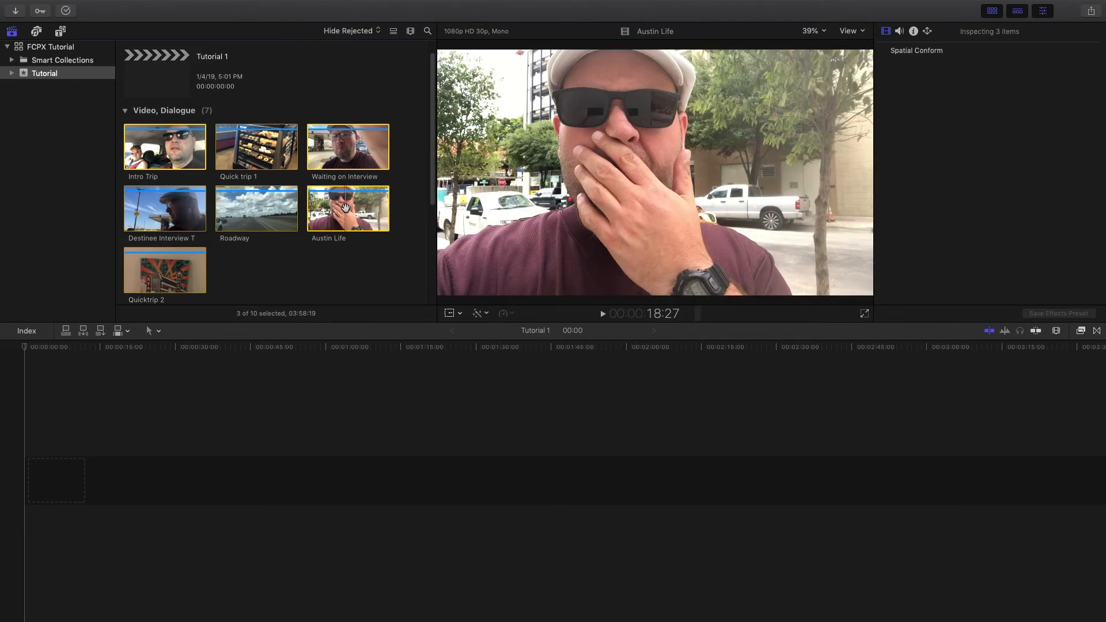
pyautogui.keyDown('super'); pyautogui.click(175, 206); pyautogui.keyUp('super')
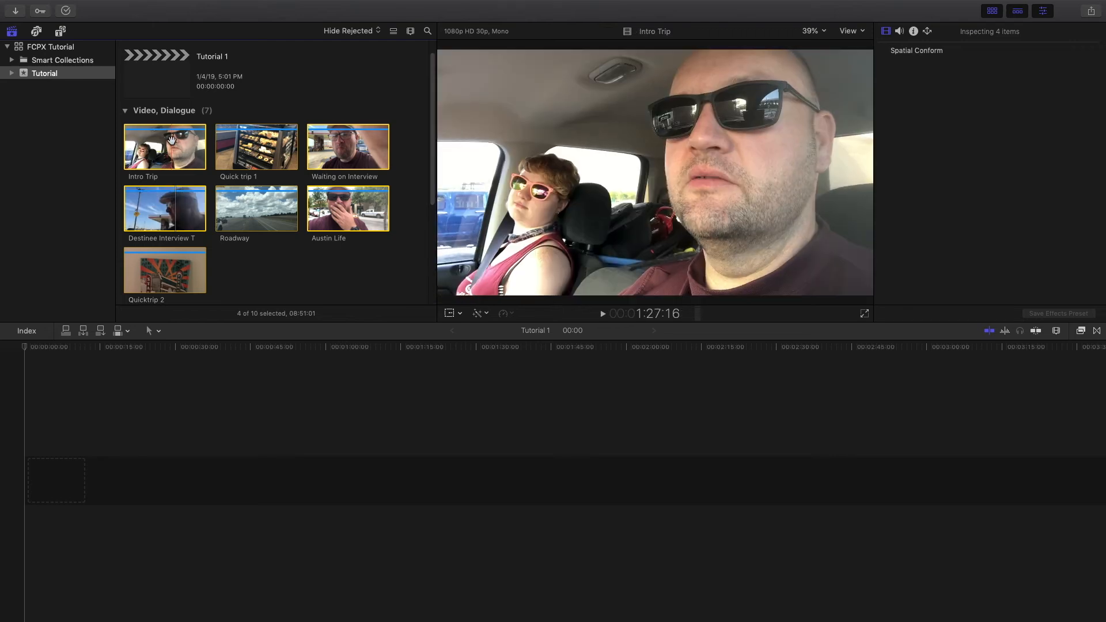
pyautogui.rightClick(172, 141)
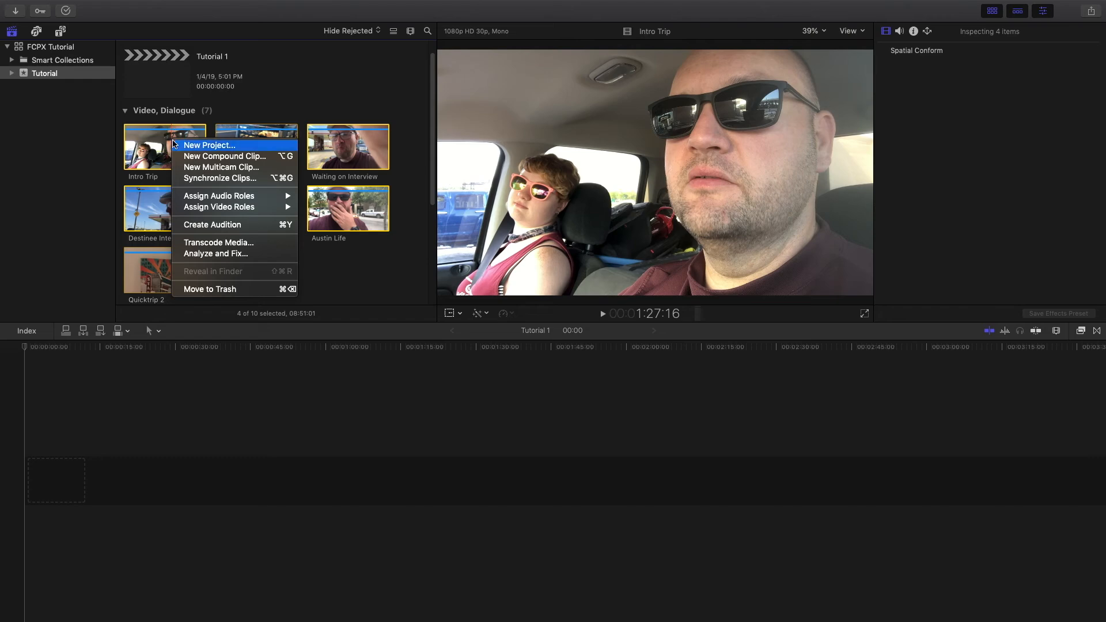
# - Create new video roles named A-Roll and B-Roll in the role editor and apply them
pyautogui.moveTo(261, 195)
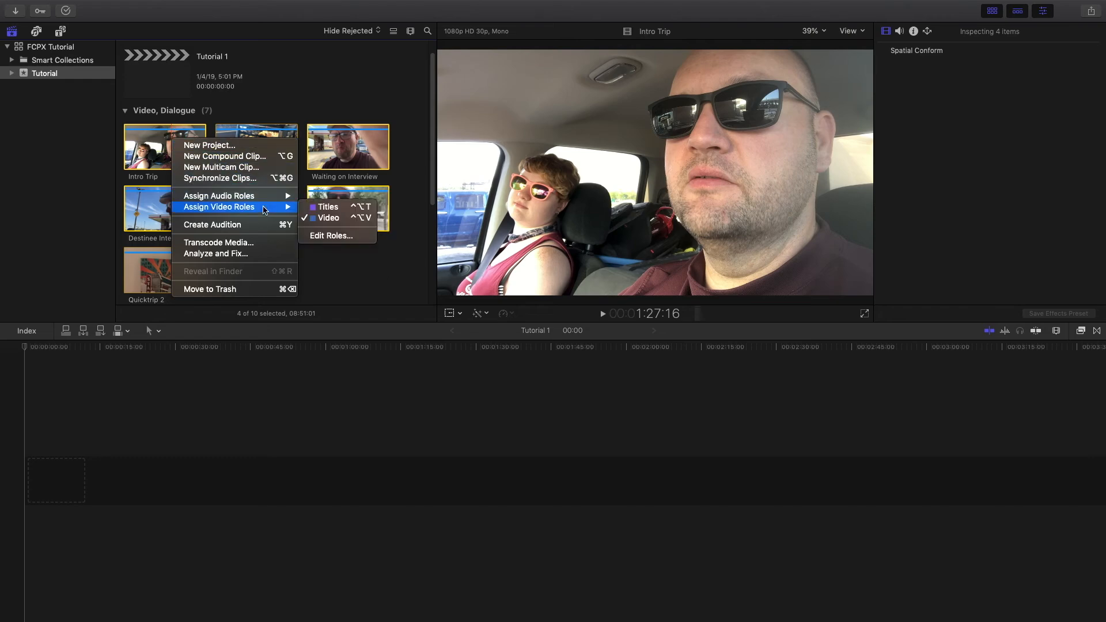
pyautogui.click(340, 236)
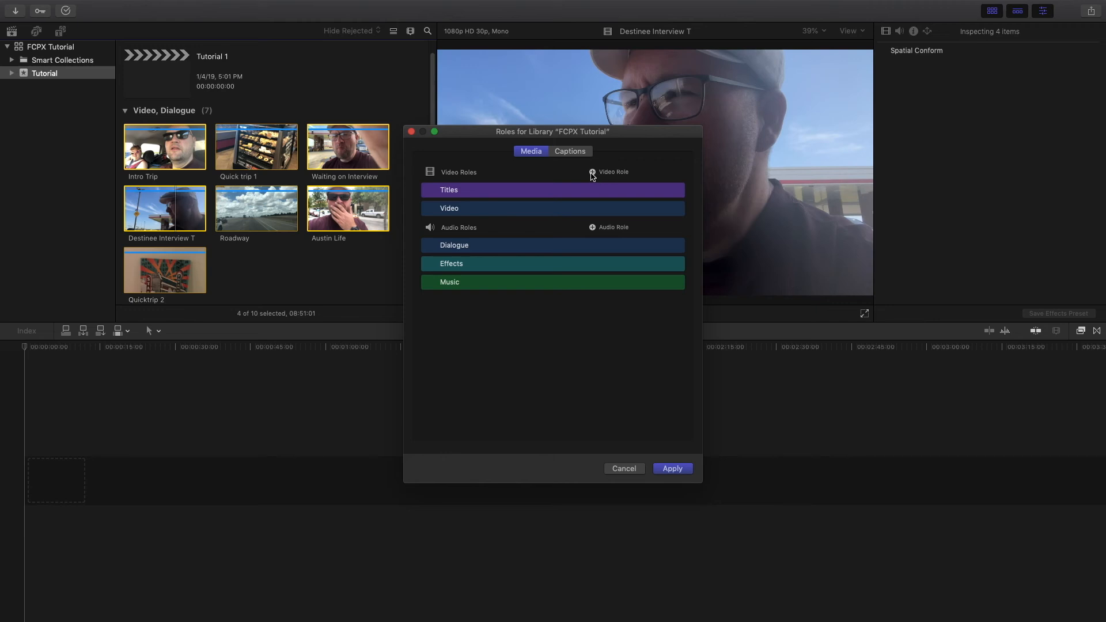
pyautogui.click(592, 172)
pyautogui.write('A')
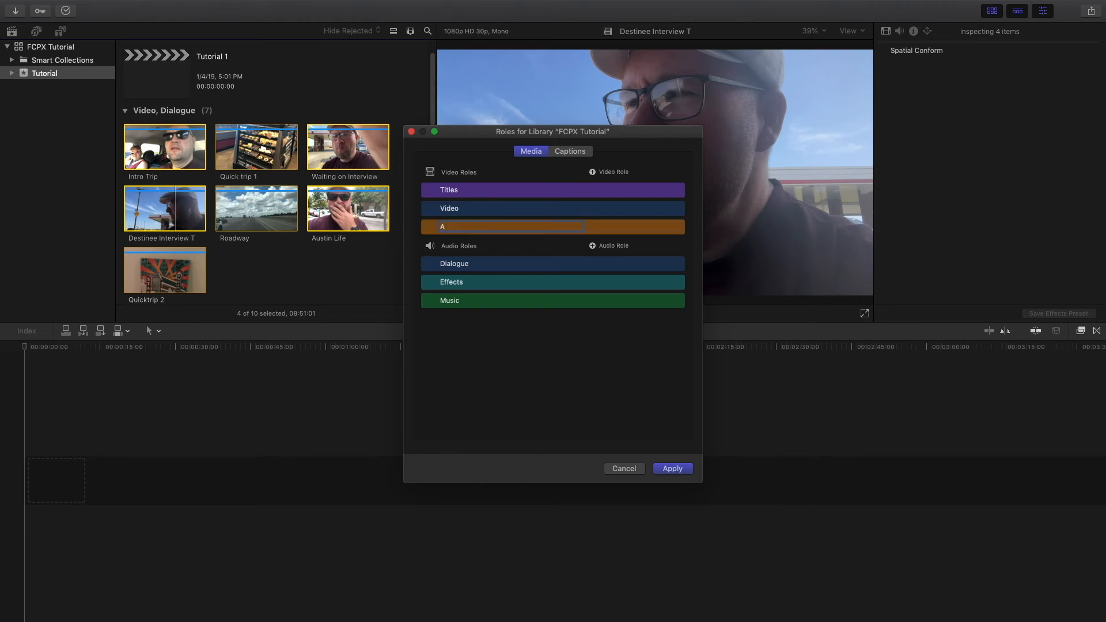
pyautogui.write('-Roll')
pyautogui.click(592, 172)
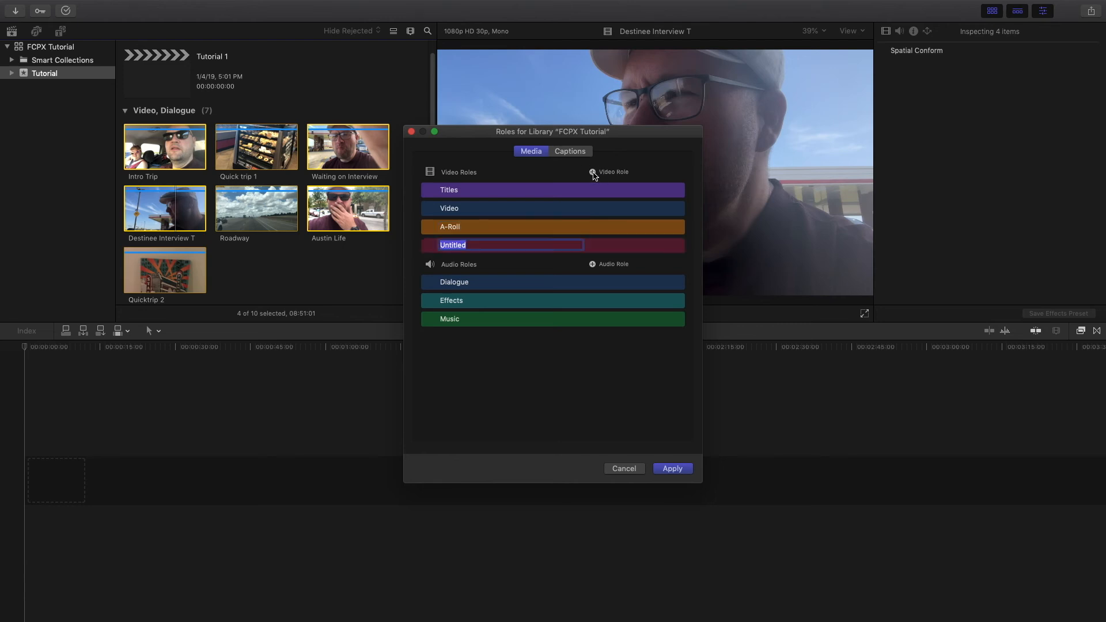
pyautogui.write('B-Roll')
pyautogui.click(674, 469)
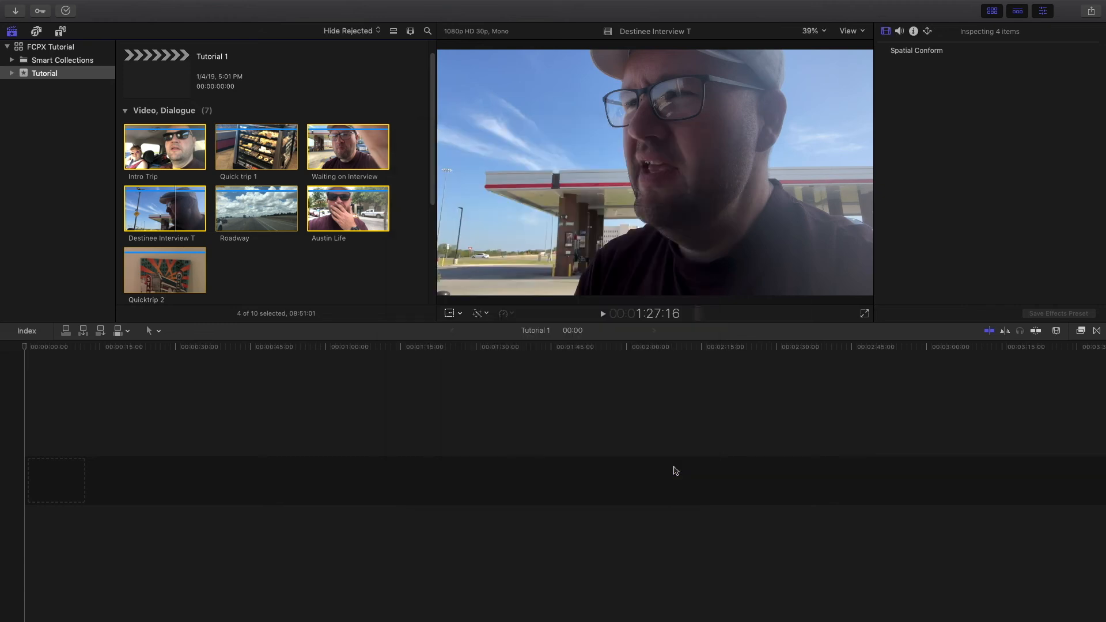
# - Assign the A-Roll video role to the four selected interview clips
pyautogui.rightClick(175, 146)
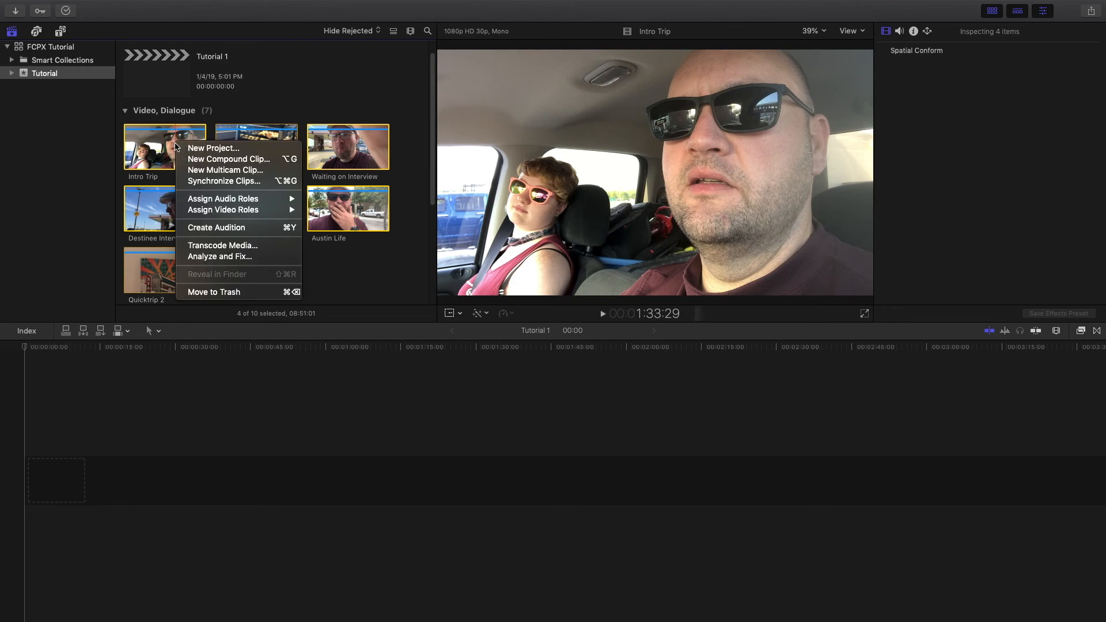
pyautogui.moveTo(269, 211)
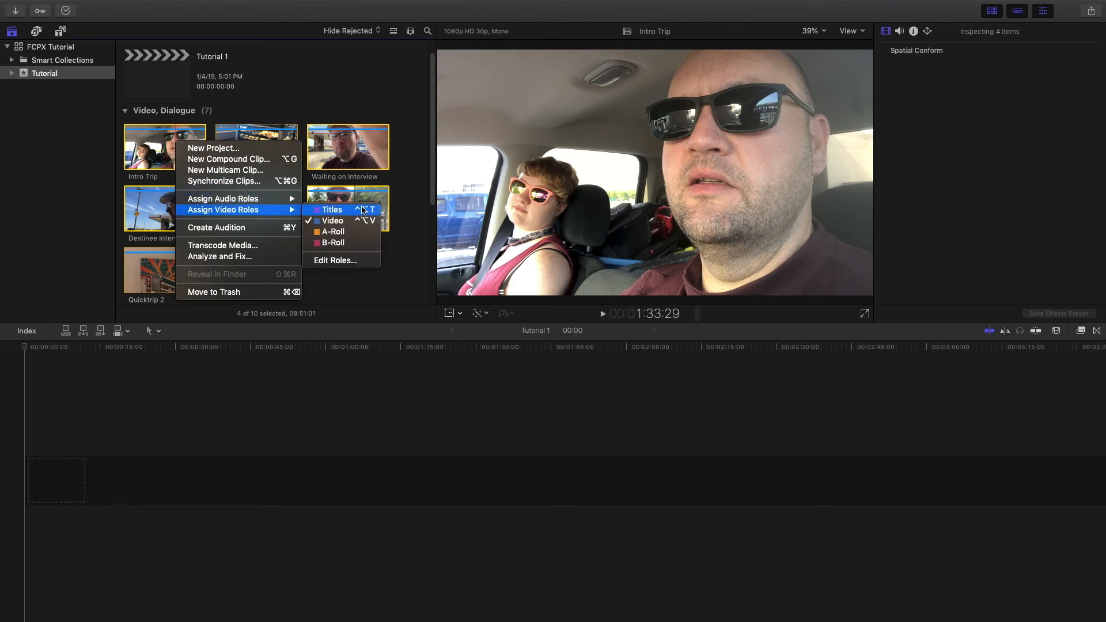
pyautogui.click(363, 234)
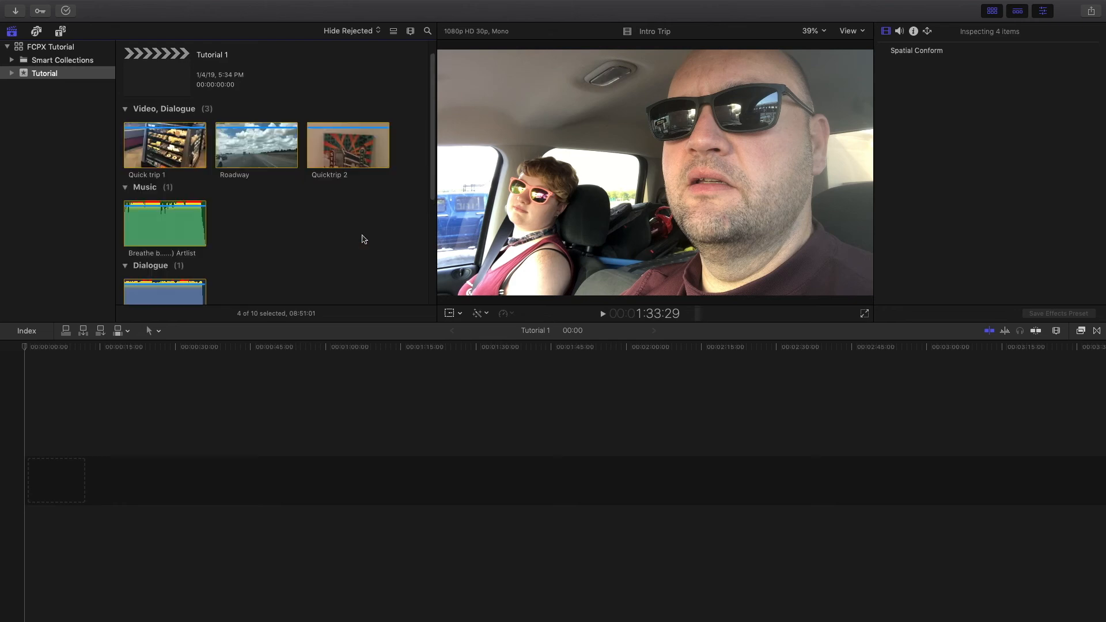
pyautogui.scroll(-3, 306, 208)
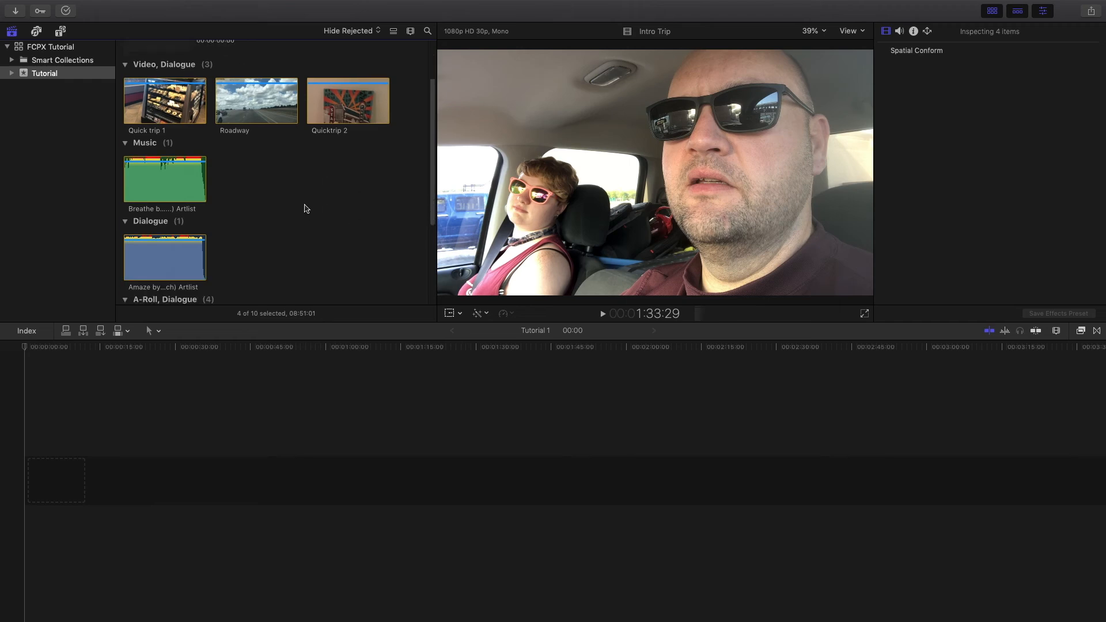
pyautogui.scroll(-5, 306, 209)
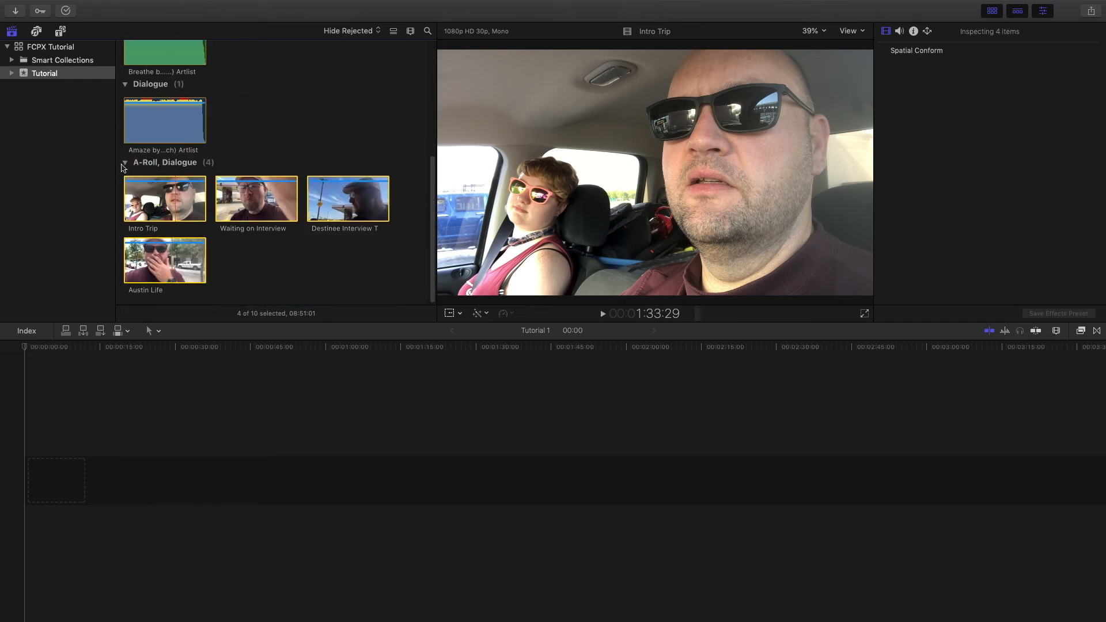
pyautogui.click(126, 165)
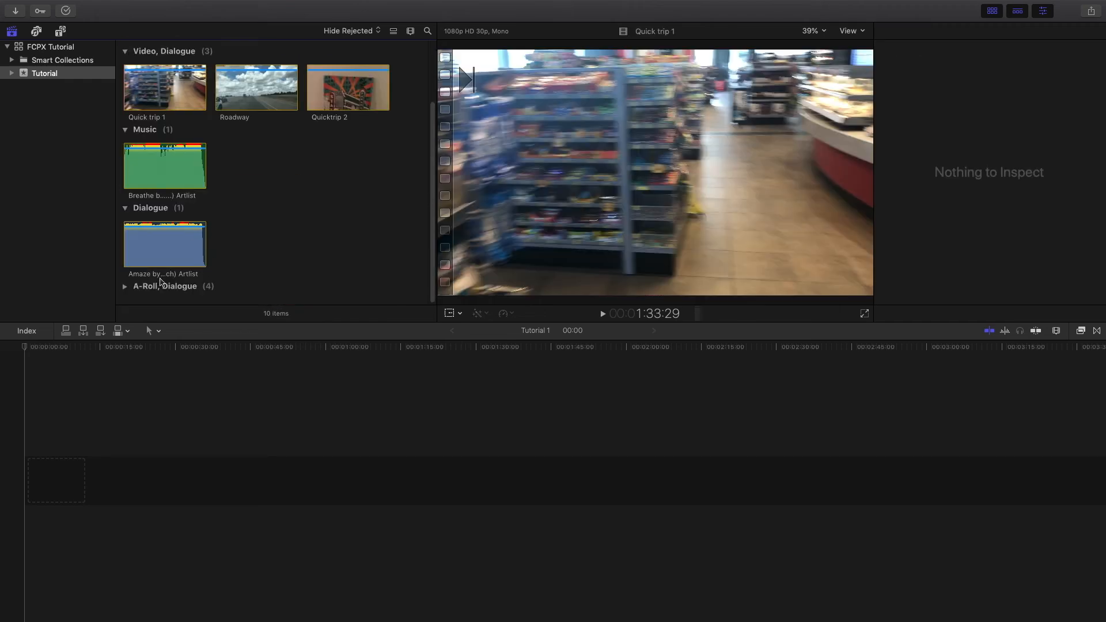
pyautogui.click(125, 288)
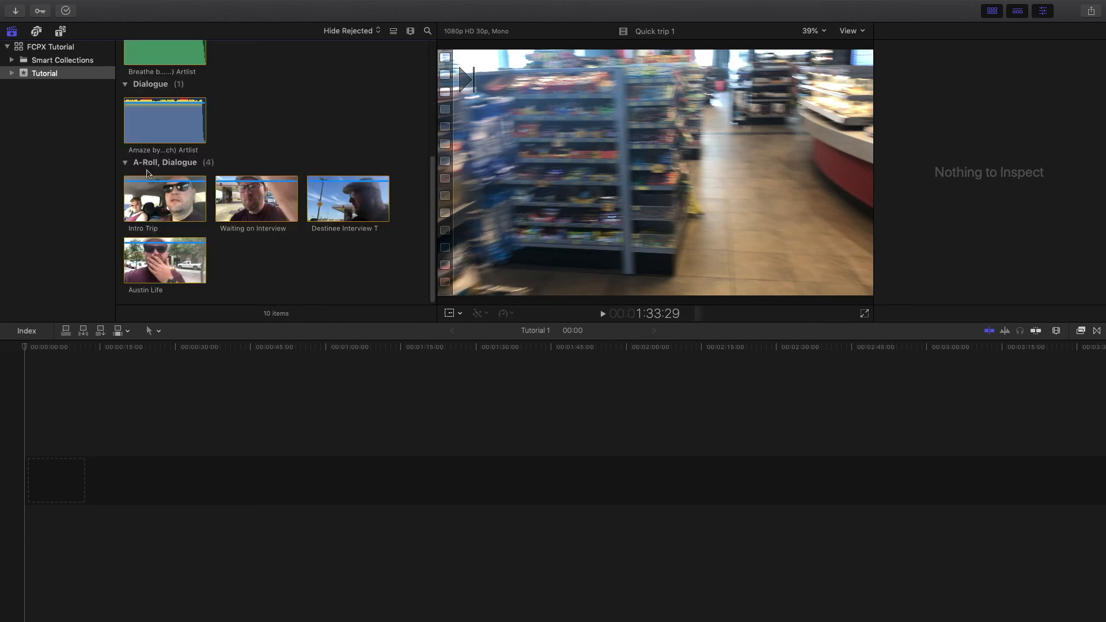
pyautogui.click(126, 164)
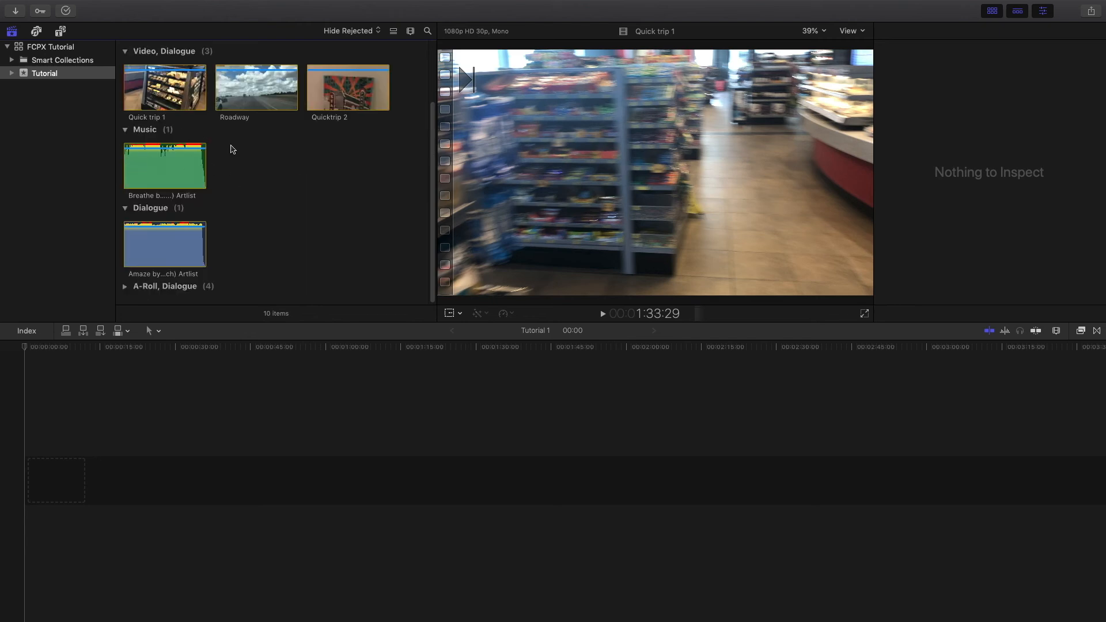
# - Assign the B-Roll video role to Quicktrip 2, Roadway and Quick trip 1
pyautogui.click(343, 94)
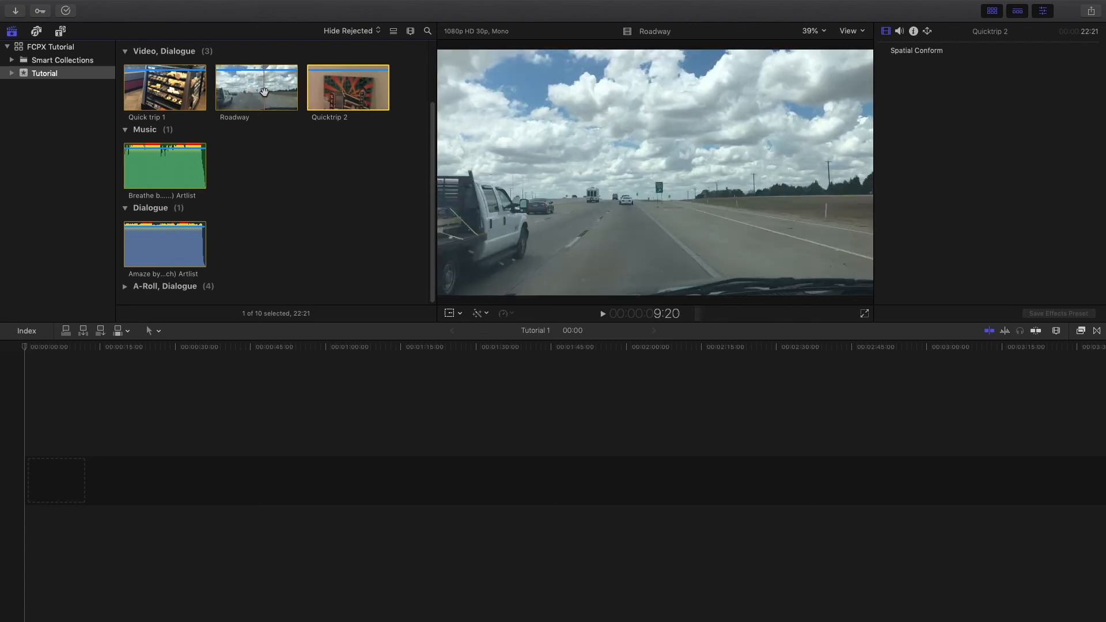
pyautogui.keyDown('super'); pyautogui.click(263, 91); pyautogui.keyUp('super')
pyautogui.keyDown('super'); pyautogui.click(182, 91); pyautogui.keyUp('super')
pyautogui.rightClick(181, 91)
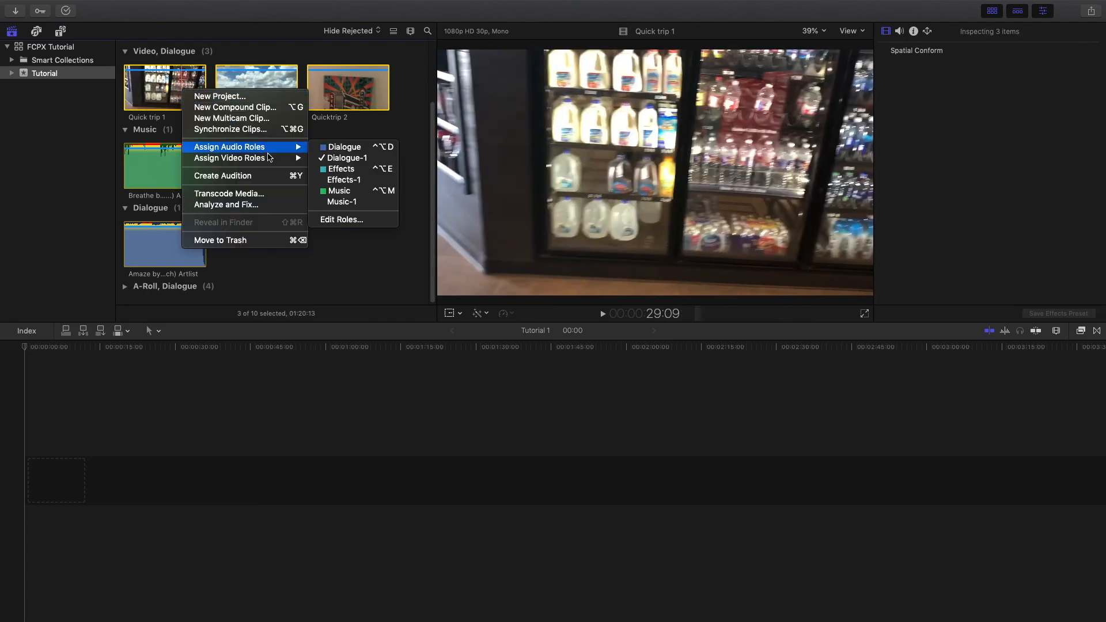
pyautogui.moveTo(274, 163)
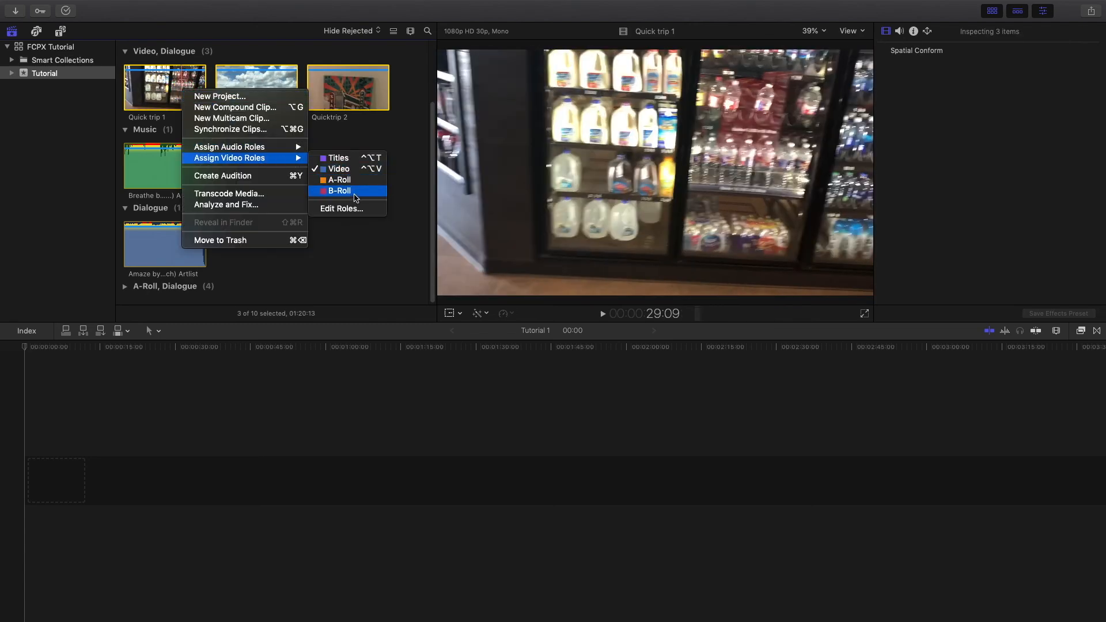
pyautogui.click(354, 193)
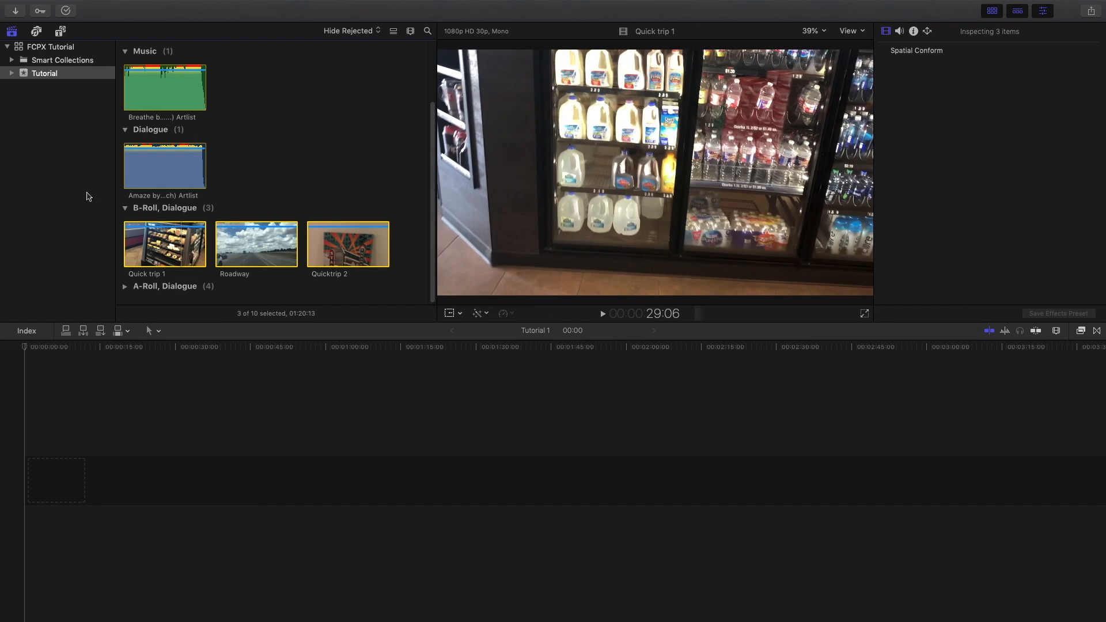
pyautogui.click(124, 207)
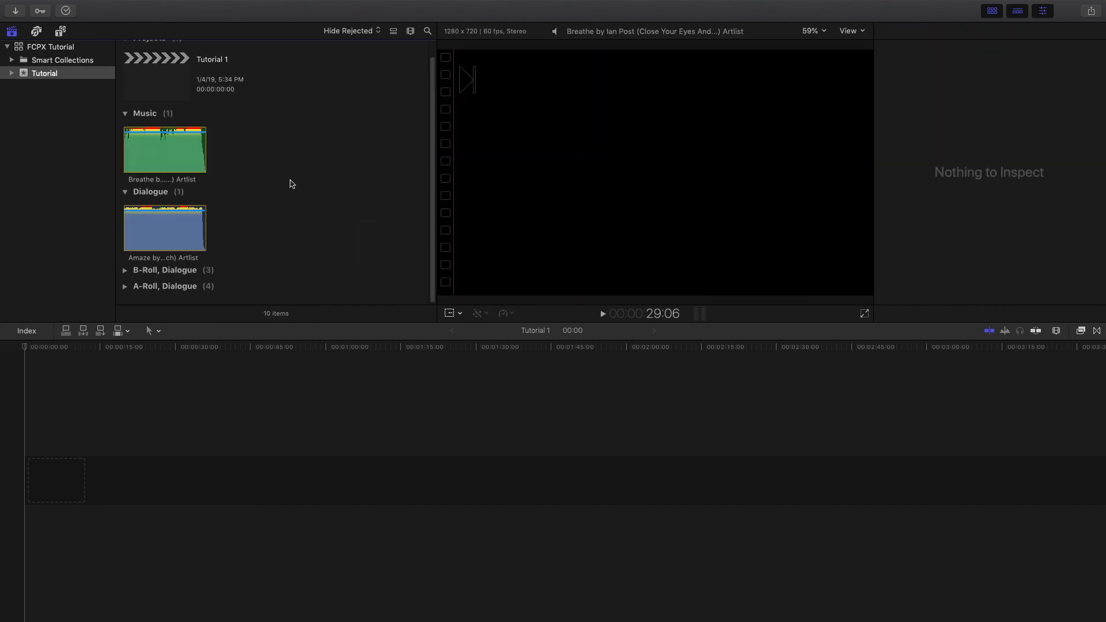
# - Assign the Music audio role to both audio clips, Amaze and Breathe
pyautogui.click(170, 152)
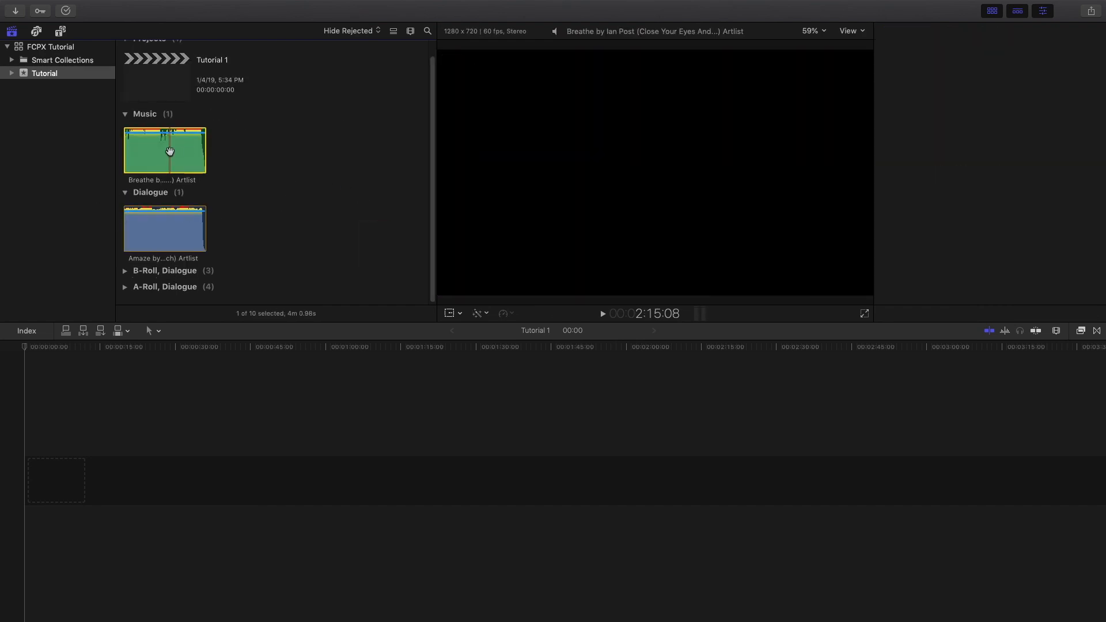
pyautogui.click(170, 221)
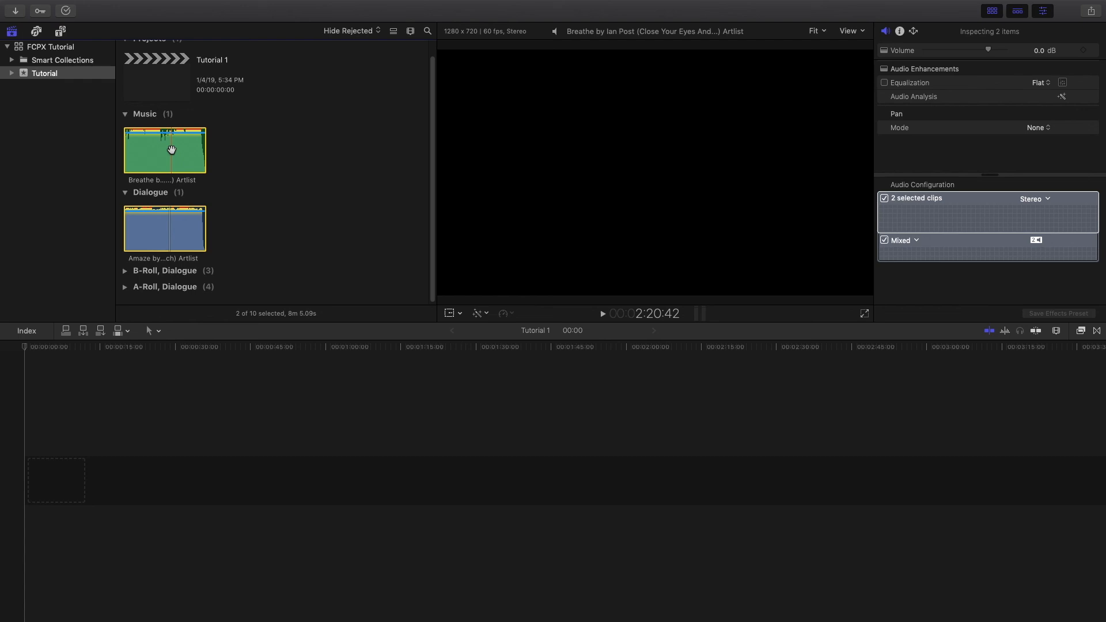
pyautogui.rightClick(171, 151)
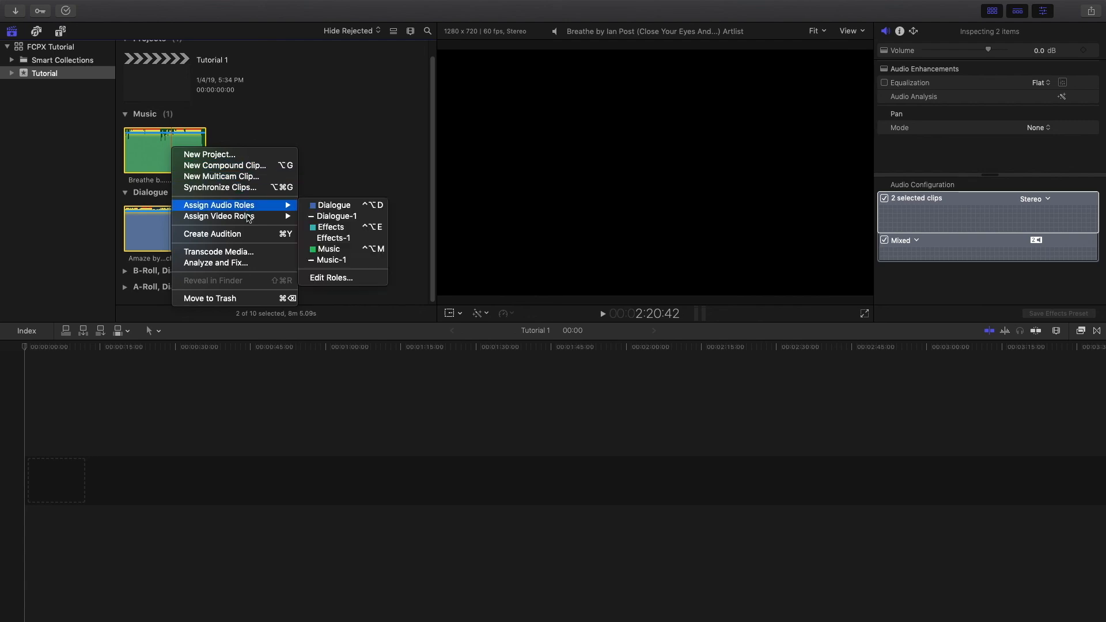
pyautogui.moveTo(264, 207)
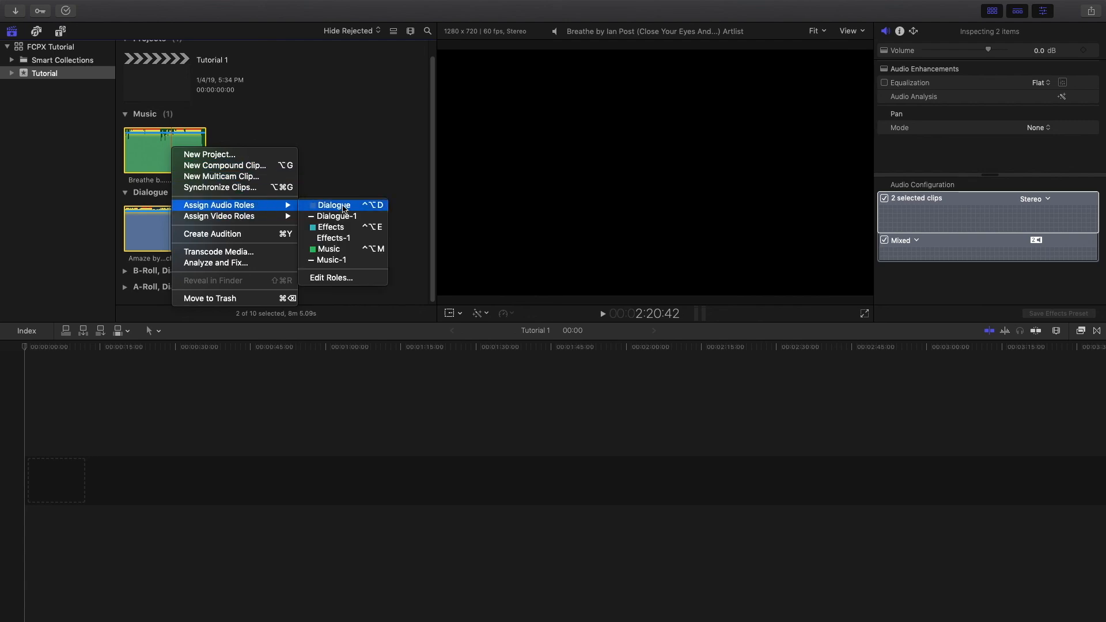
pyautogui.click(348, 251)
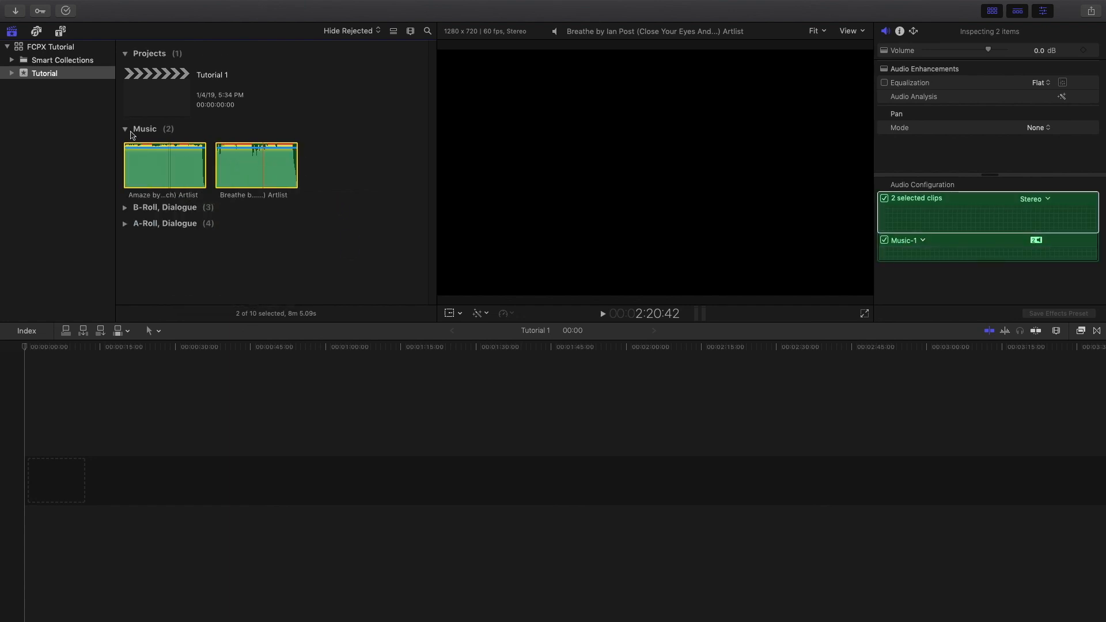
pyautogui.click(126, 129)
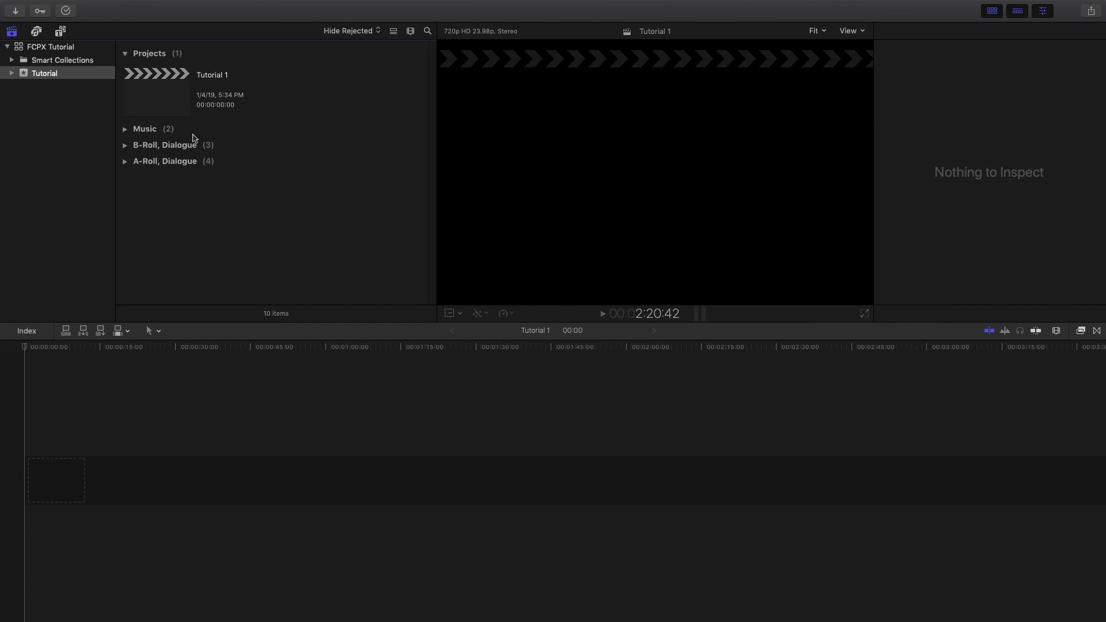
pyautogui.click(124, 163)
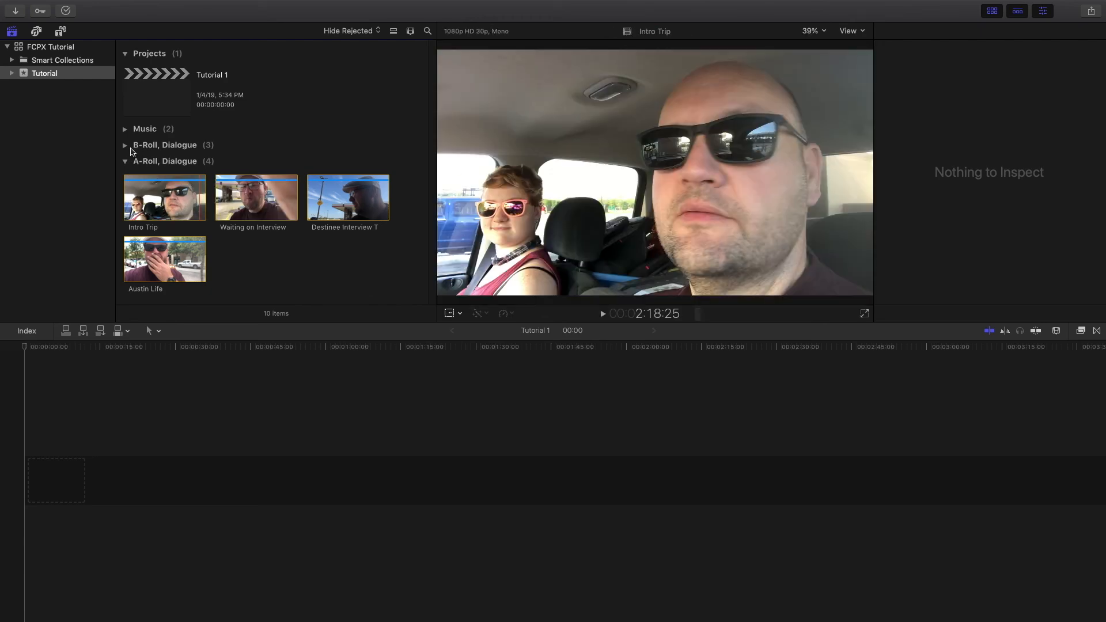
pyautogui.click(125, 145)
pyautogui.click(126, 67)
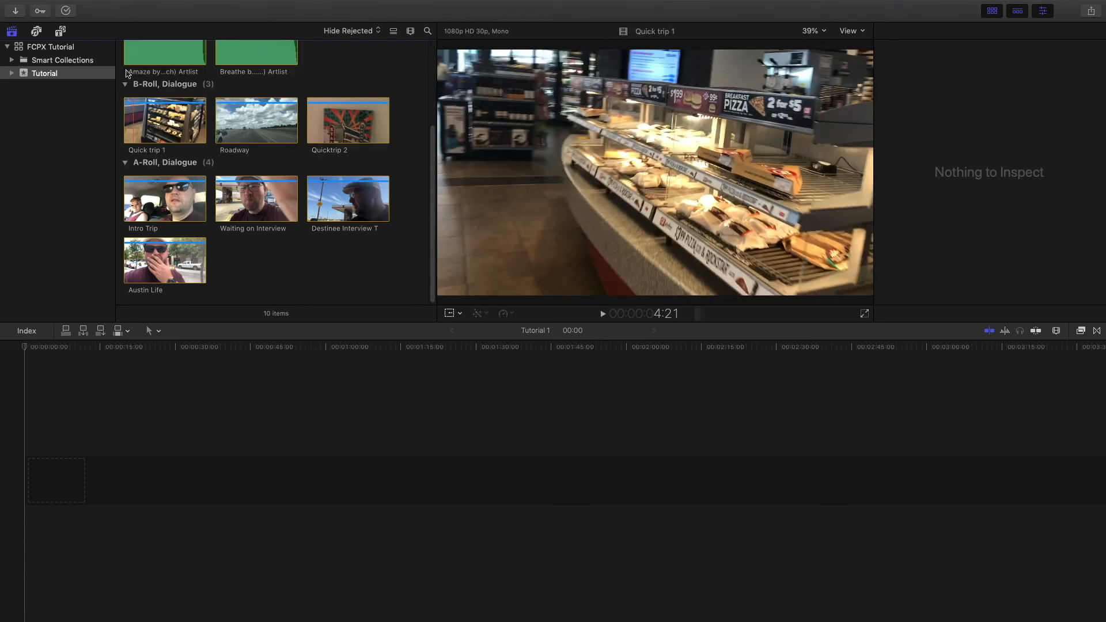
pyautogui.scroll(5, 208, 123)
pyautogui.scroll(-5, 209, 126)
pyautogui.scroll(3, 210, 128)
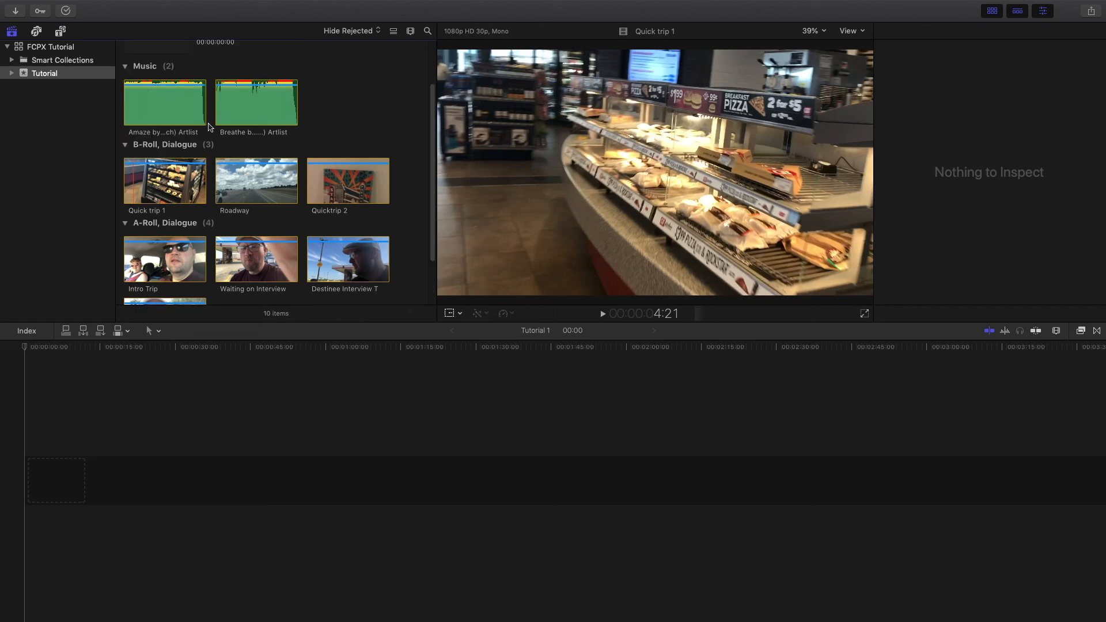
pyautogui.click(125, 144)
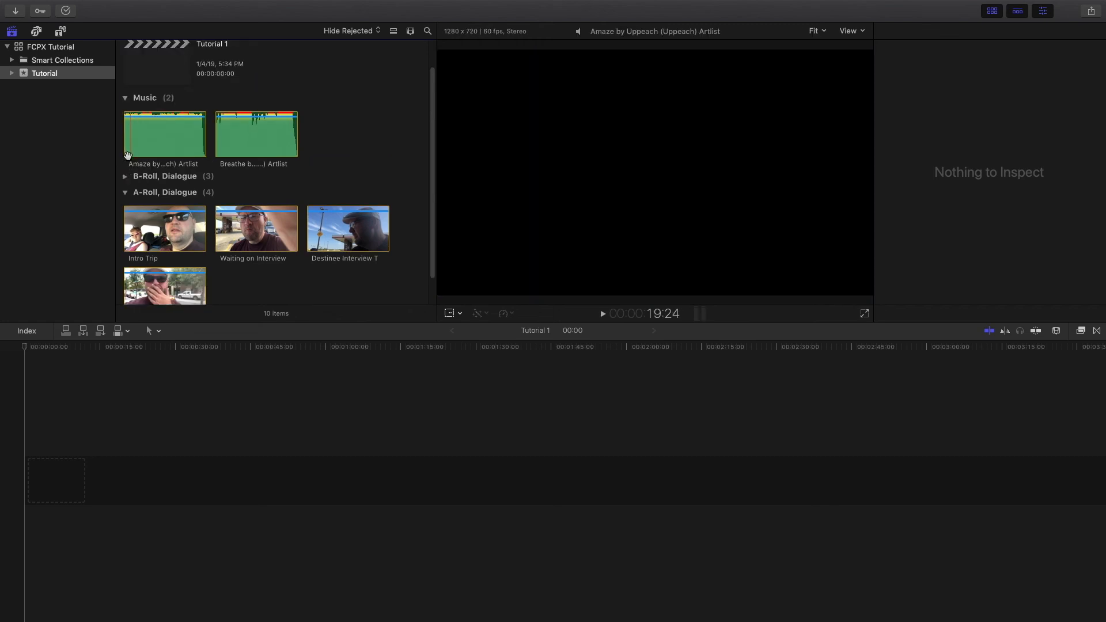
pyautogui.click(125, 192)
pyautogui.click(125, 129)
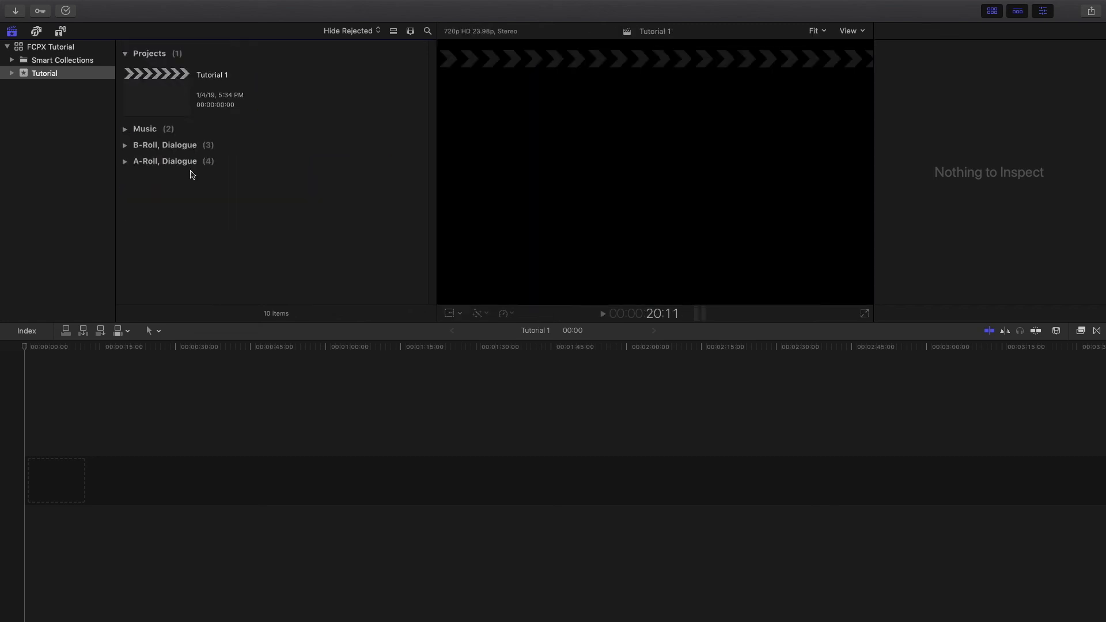